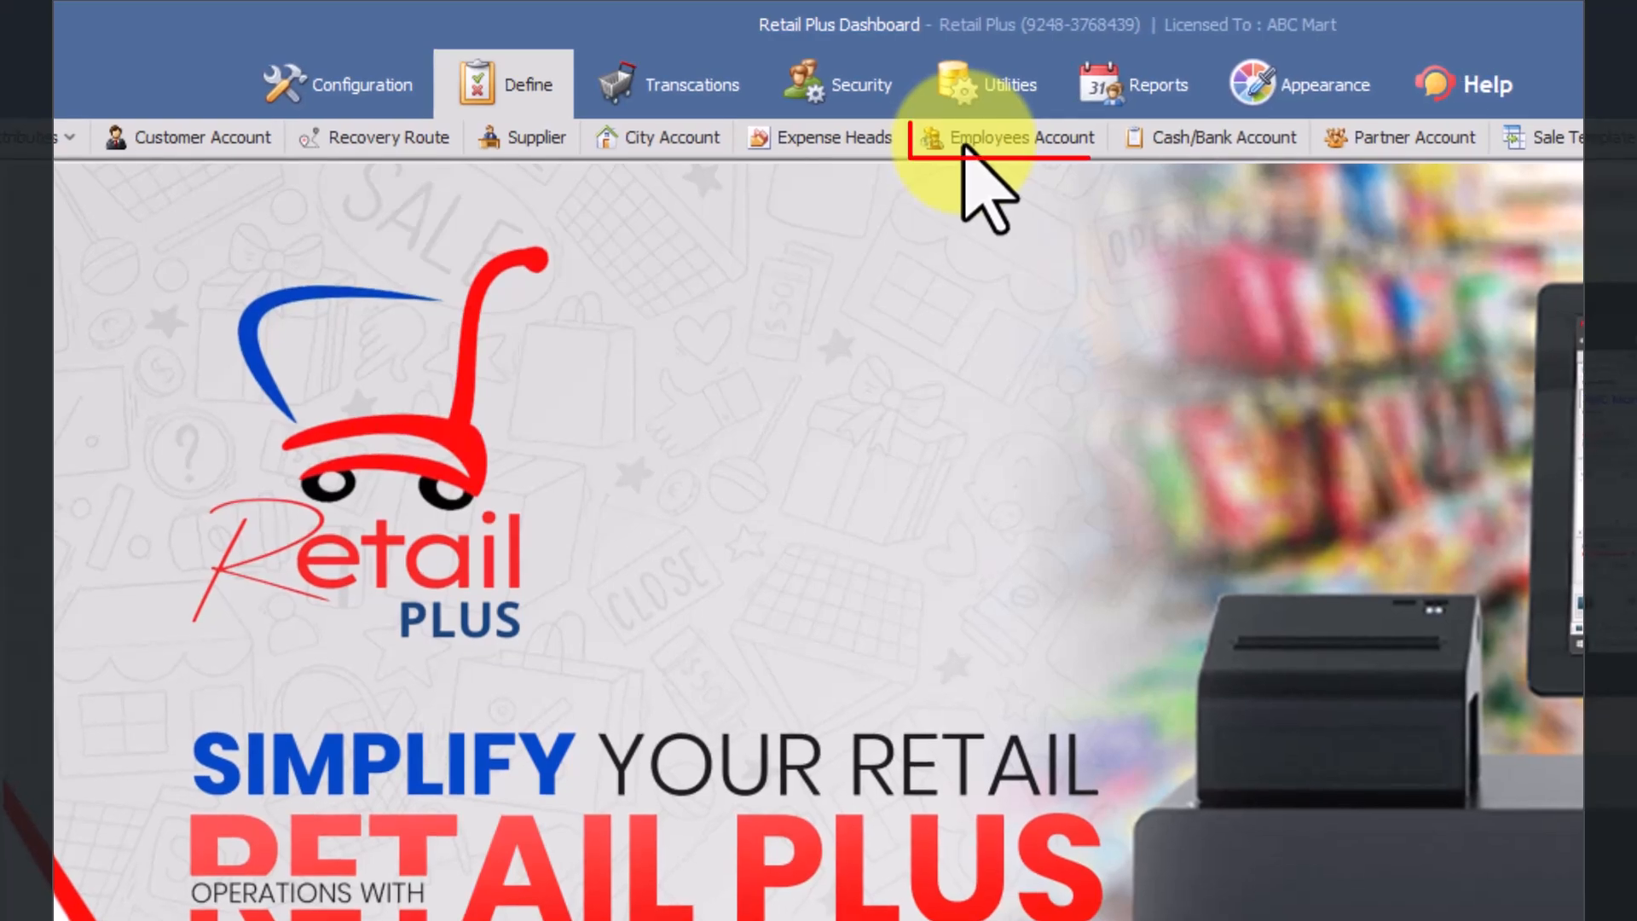
# Step: Open the employee account definition form and enter the employee's name
pyautogui.click(964, 147)
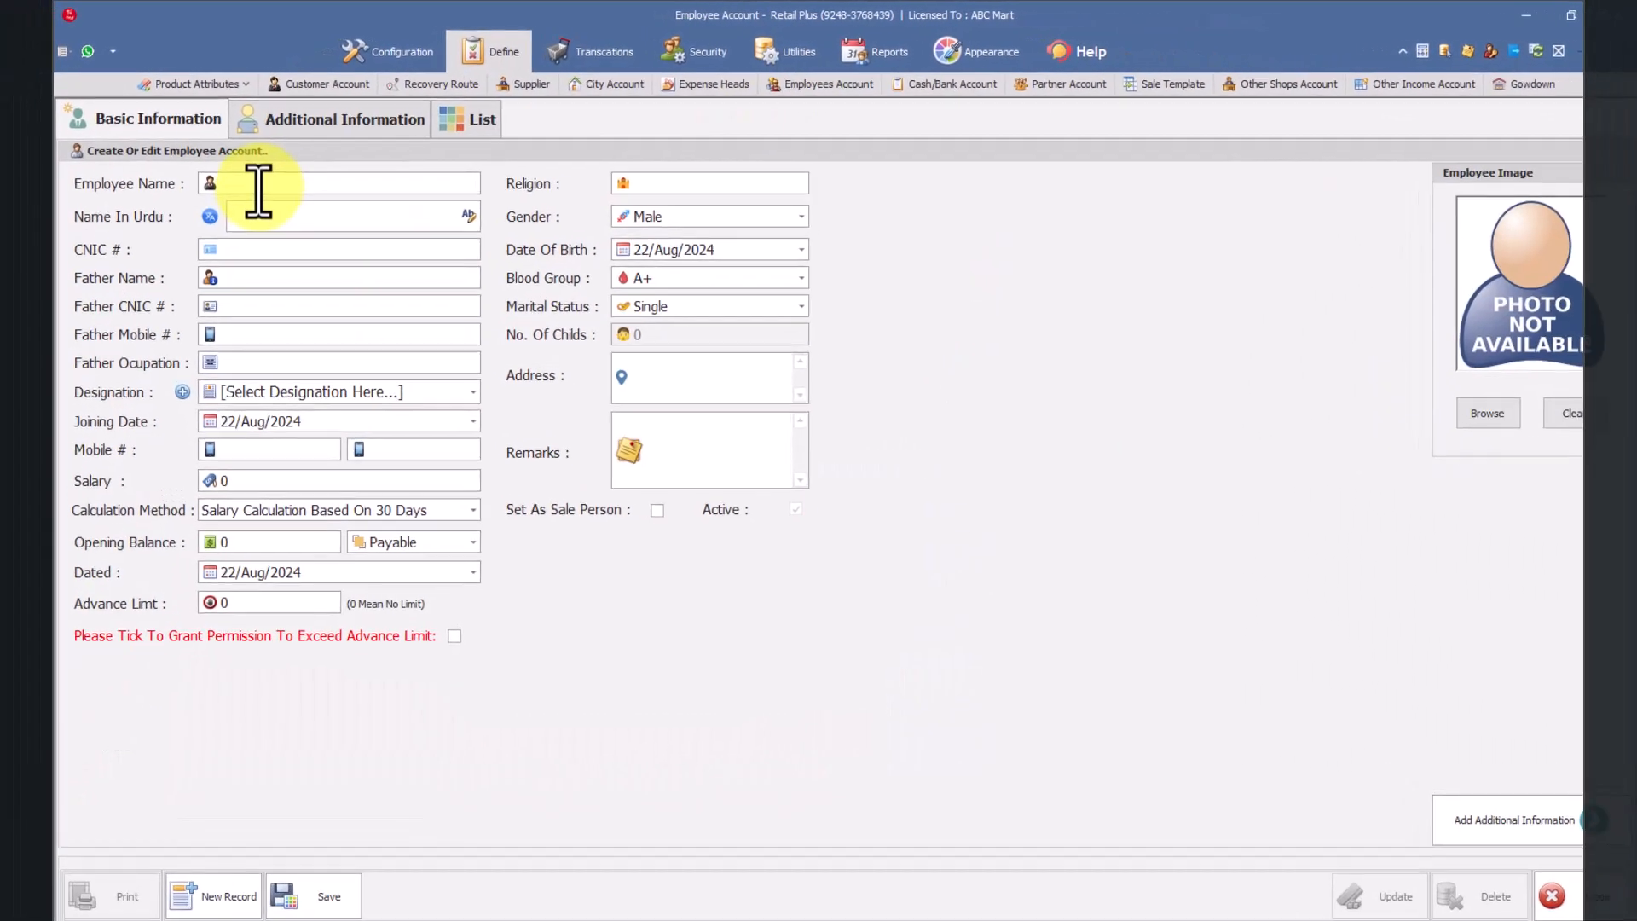
pyautogui.click(260, 187)
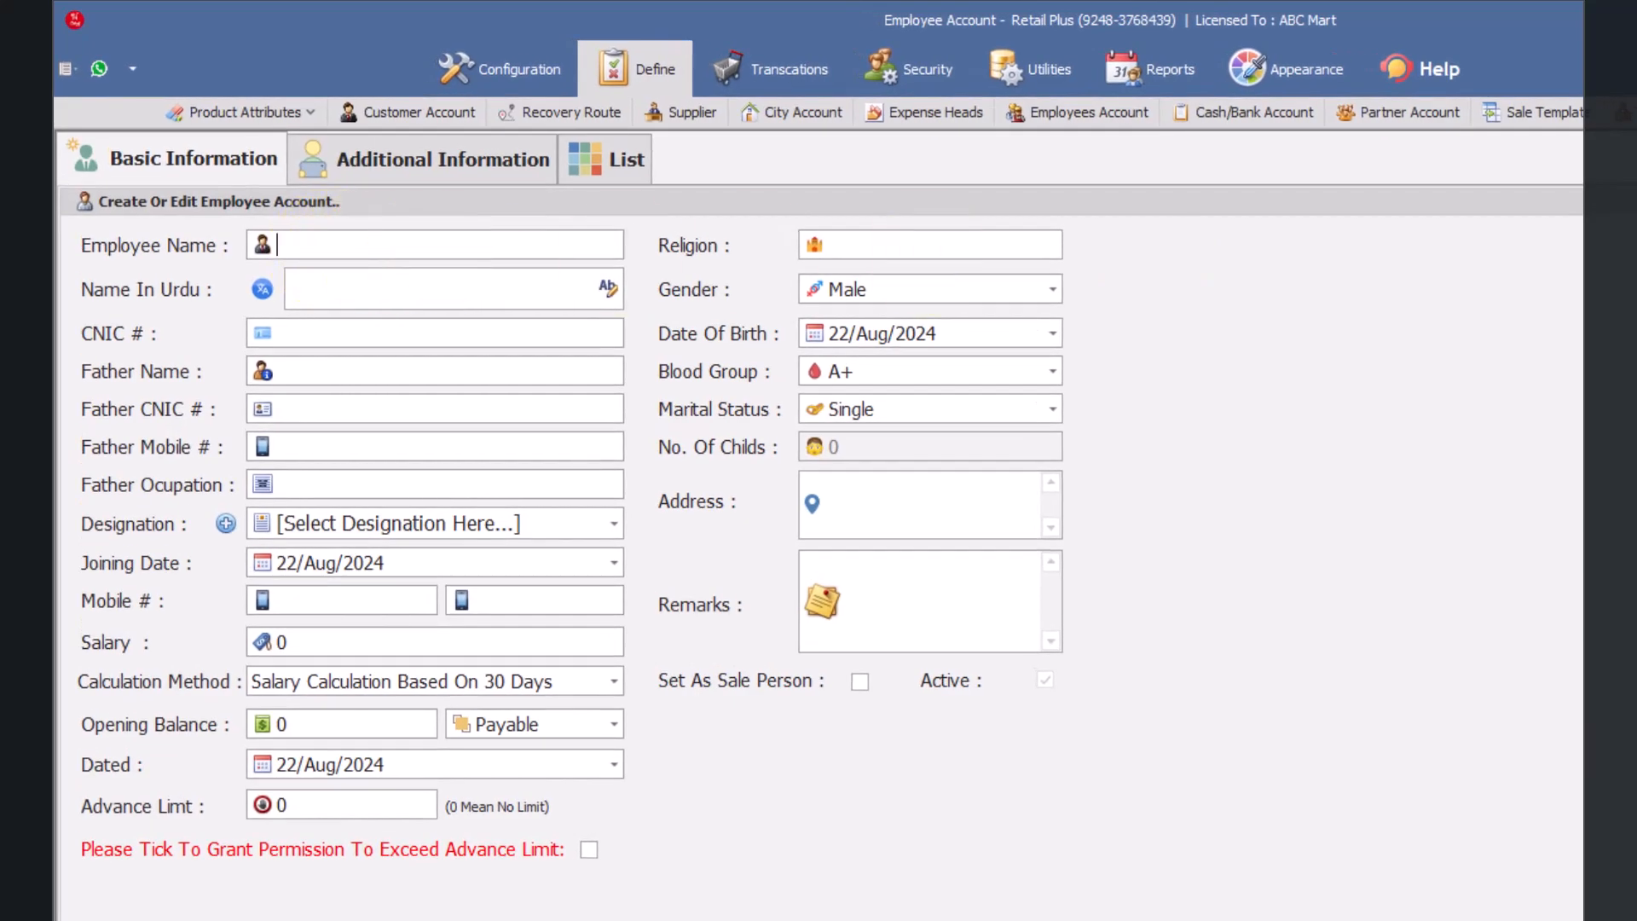
pyautogui.write('Azhar')
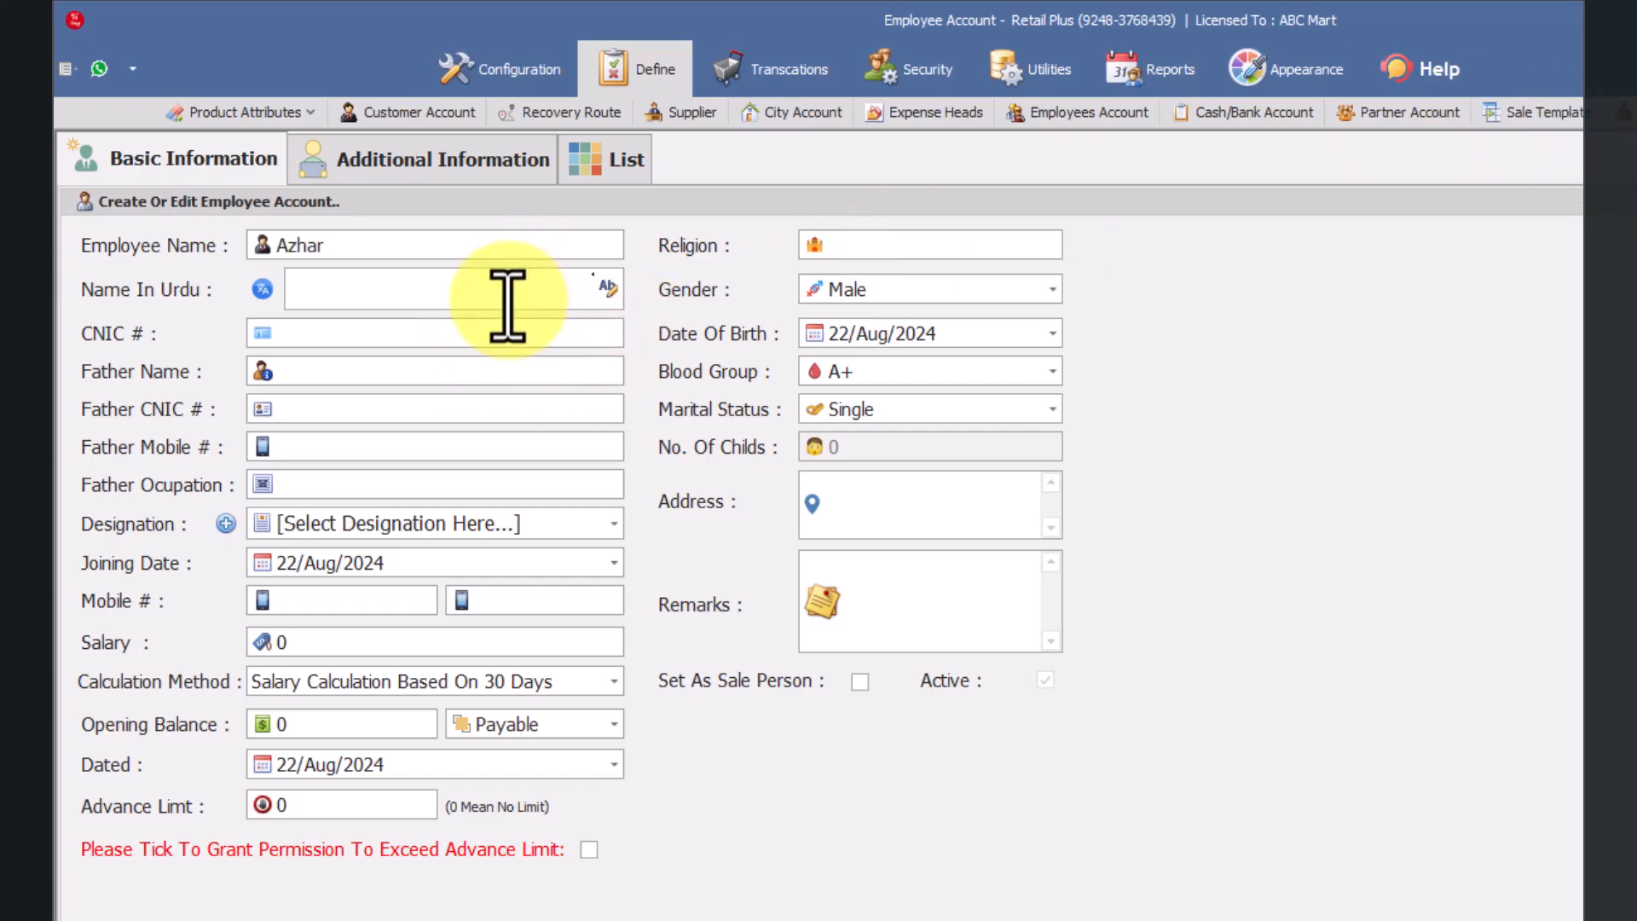
pyautogui.click(531, 333)
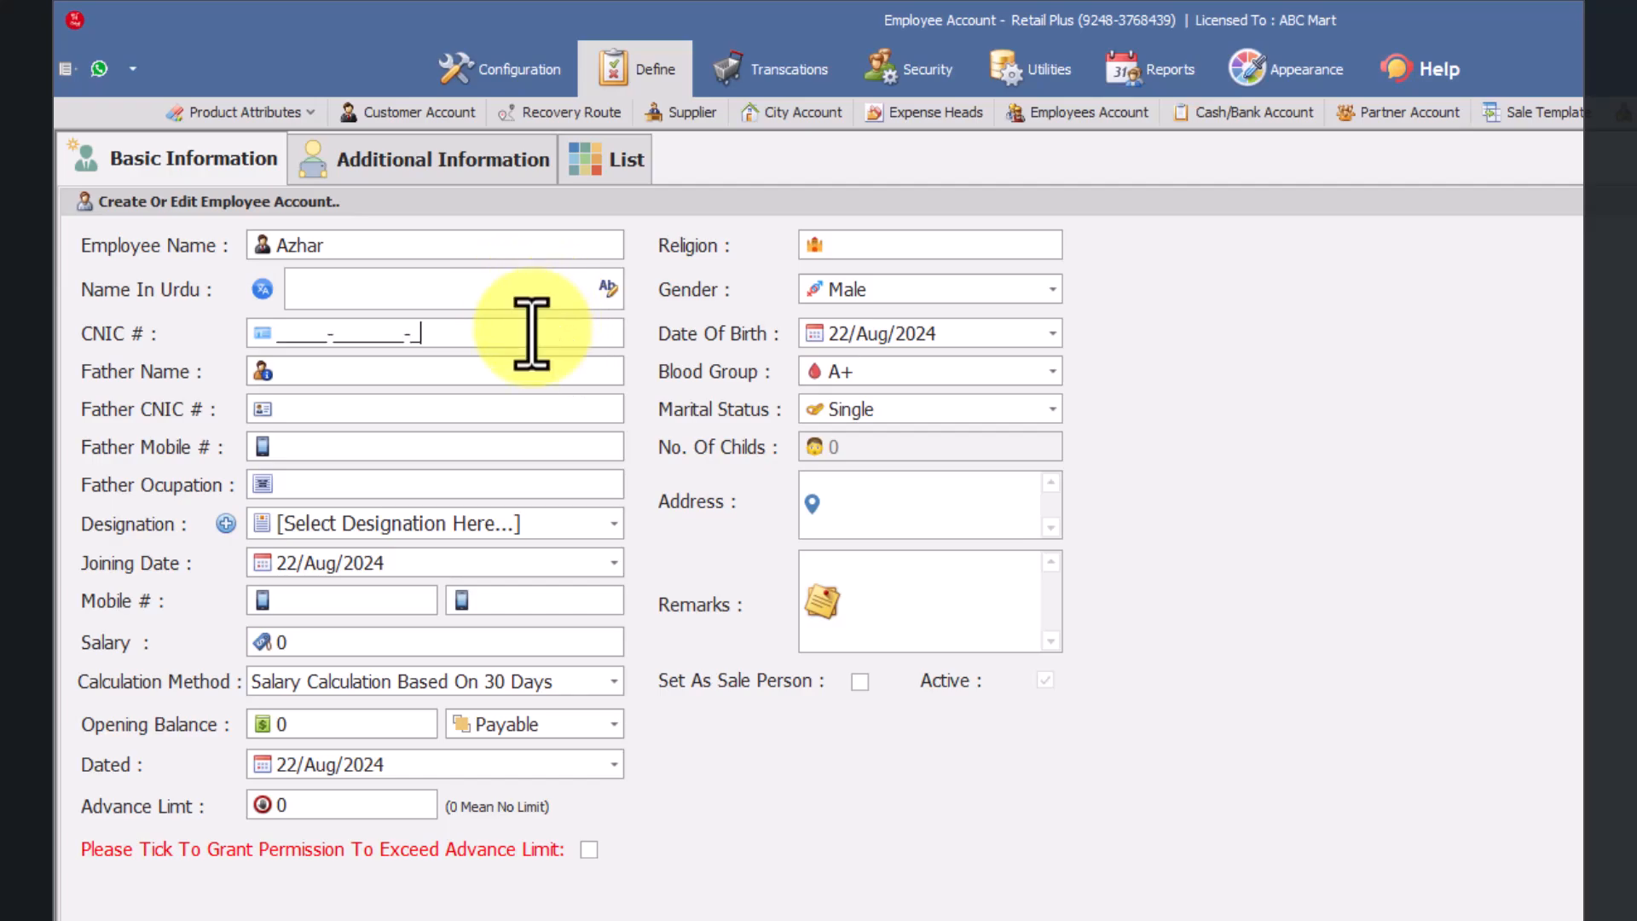
pyautogui.click(280, 375)
pyautogui.click(288, 408)
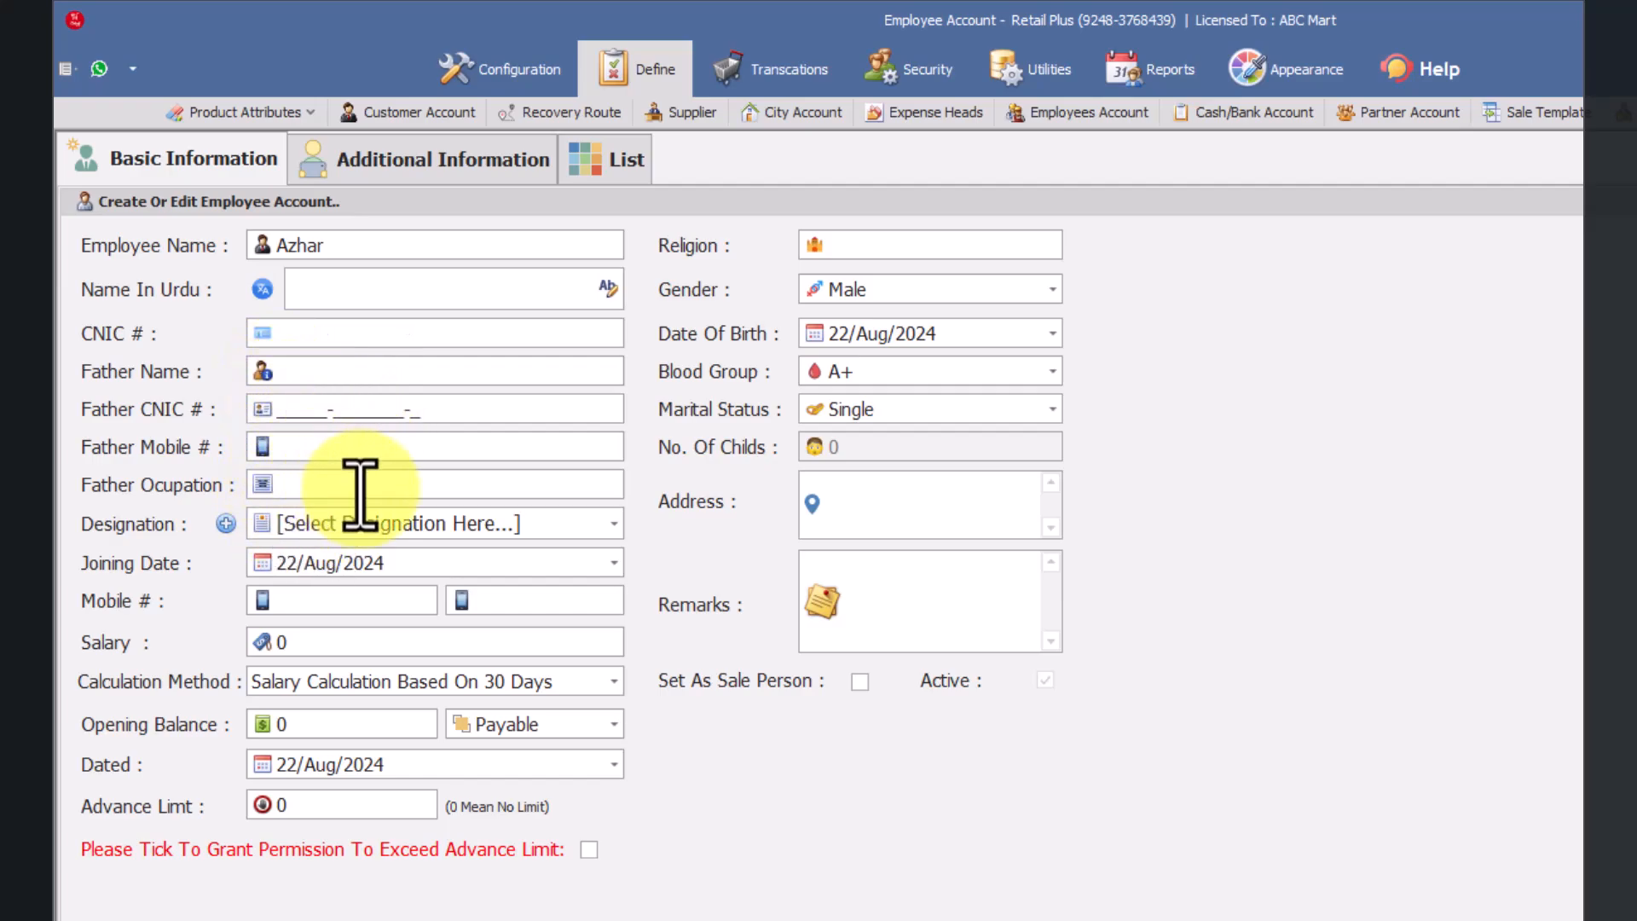
pyautogui.click(311, 483)
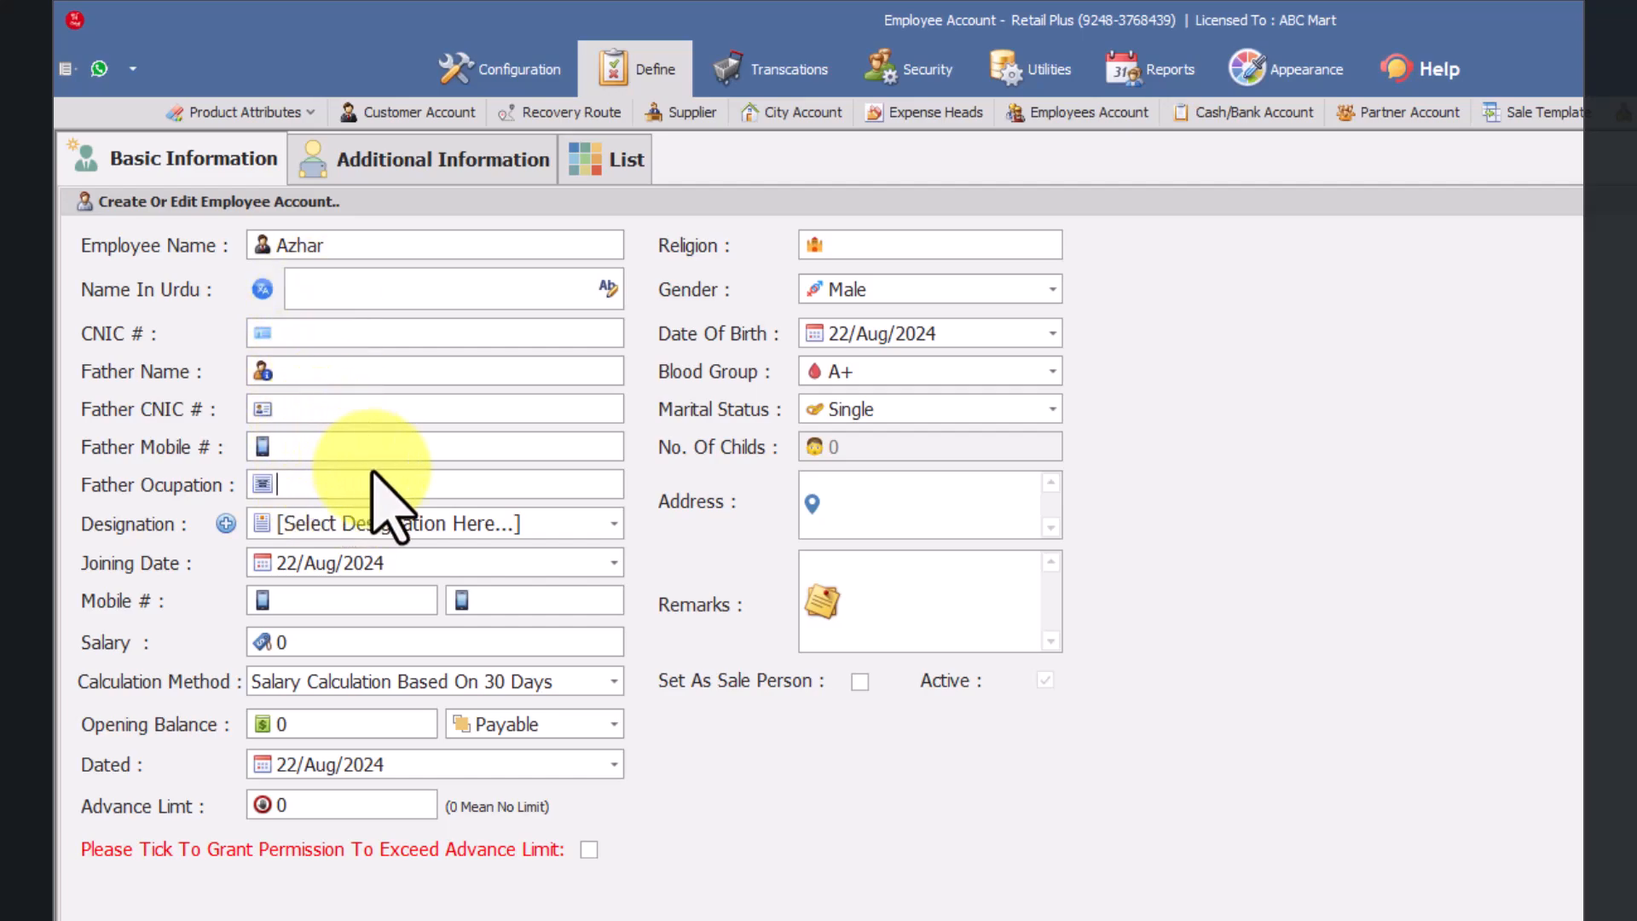
# Step: Add and save a new designation named Sales Staff for the employee
pyautogui.click(605, 530)
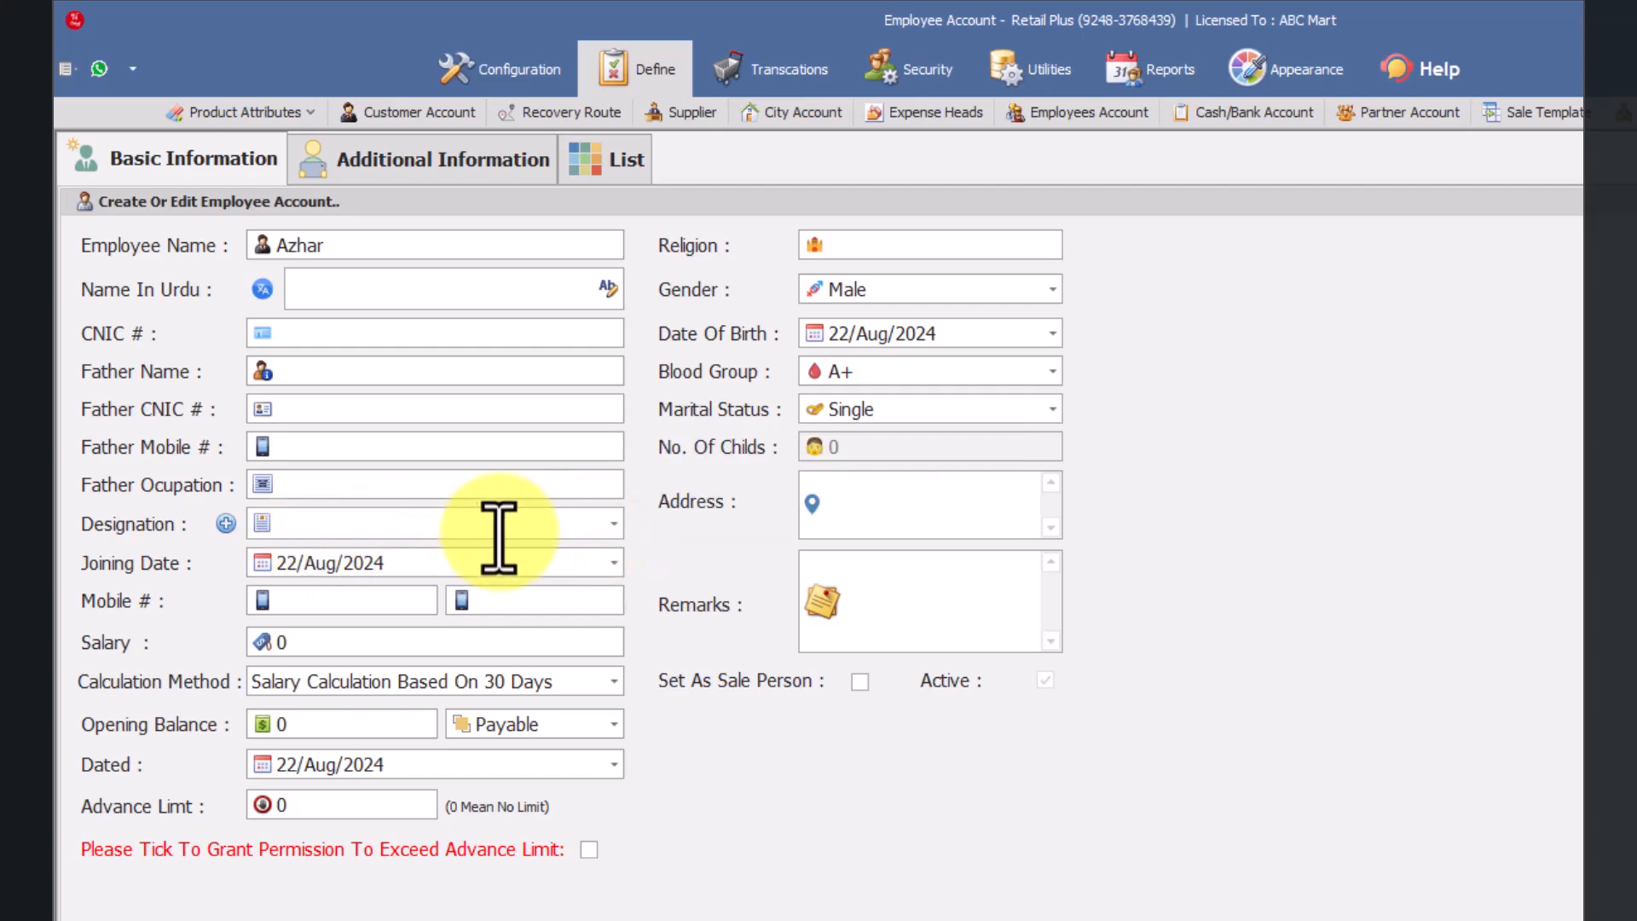
pyautogui.click(229, 522)
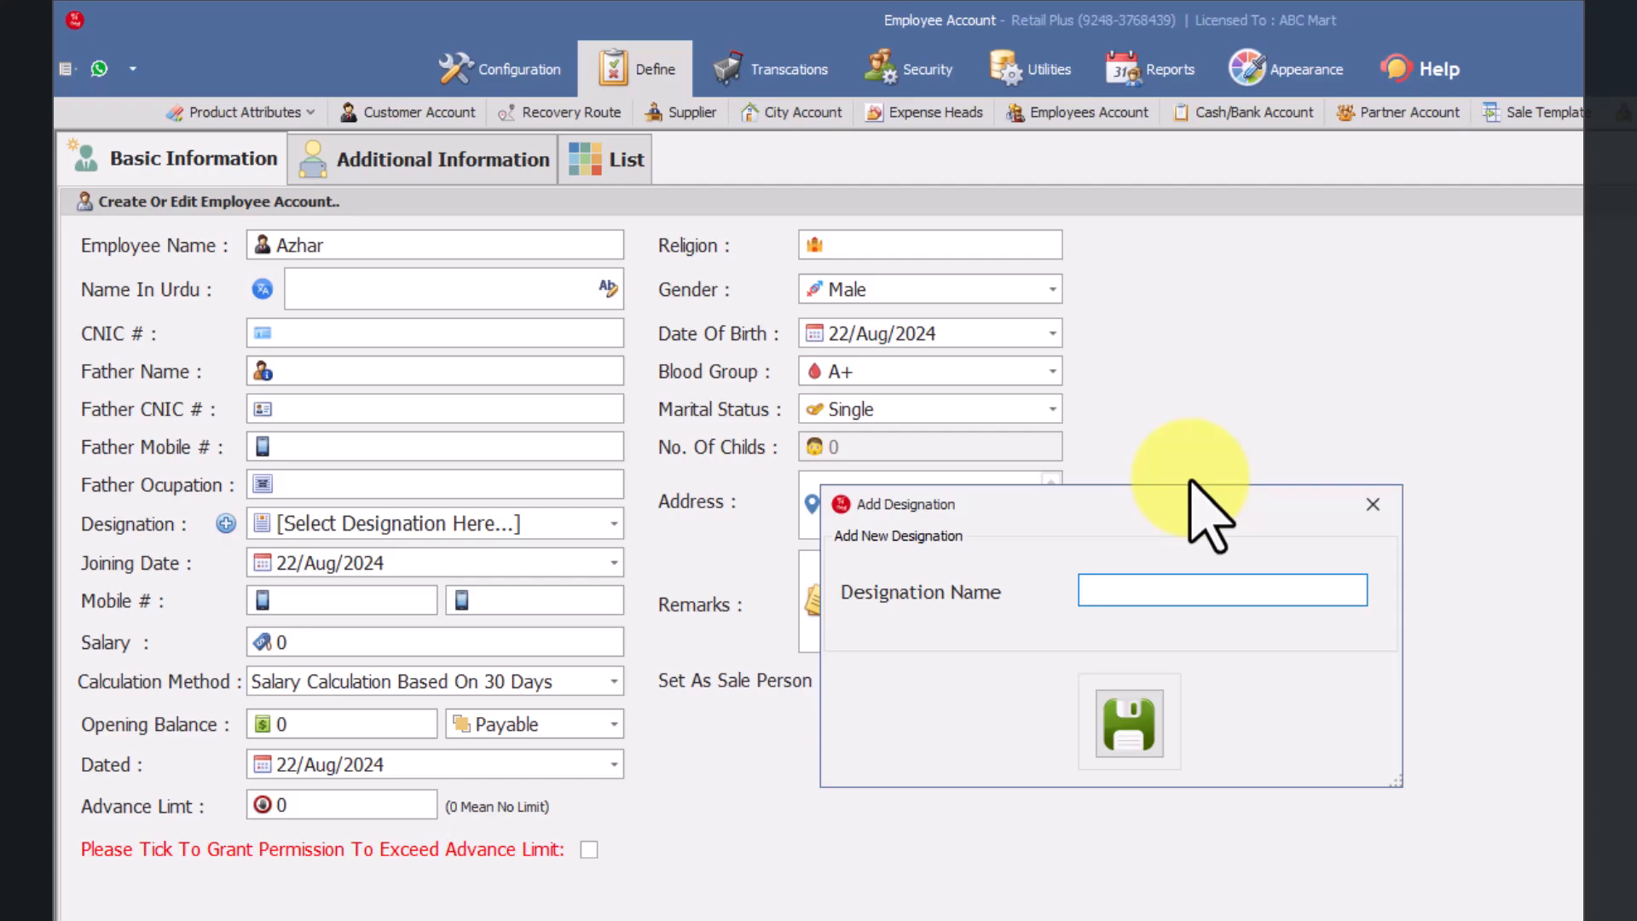
pyautogui.write('Sales Staff')
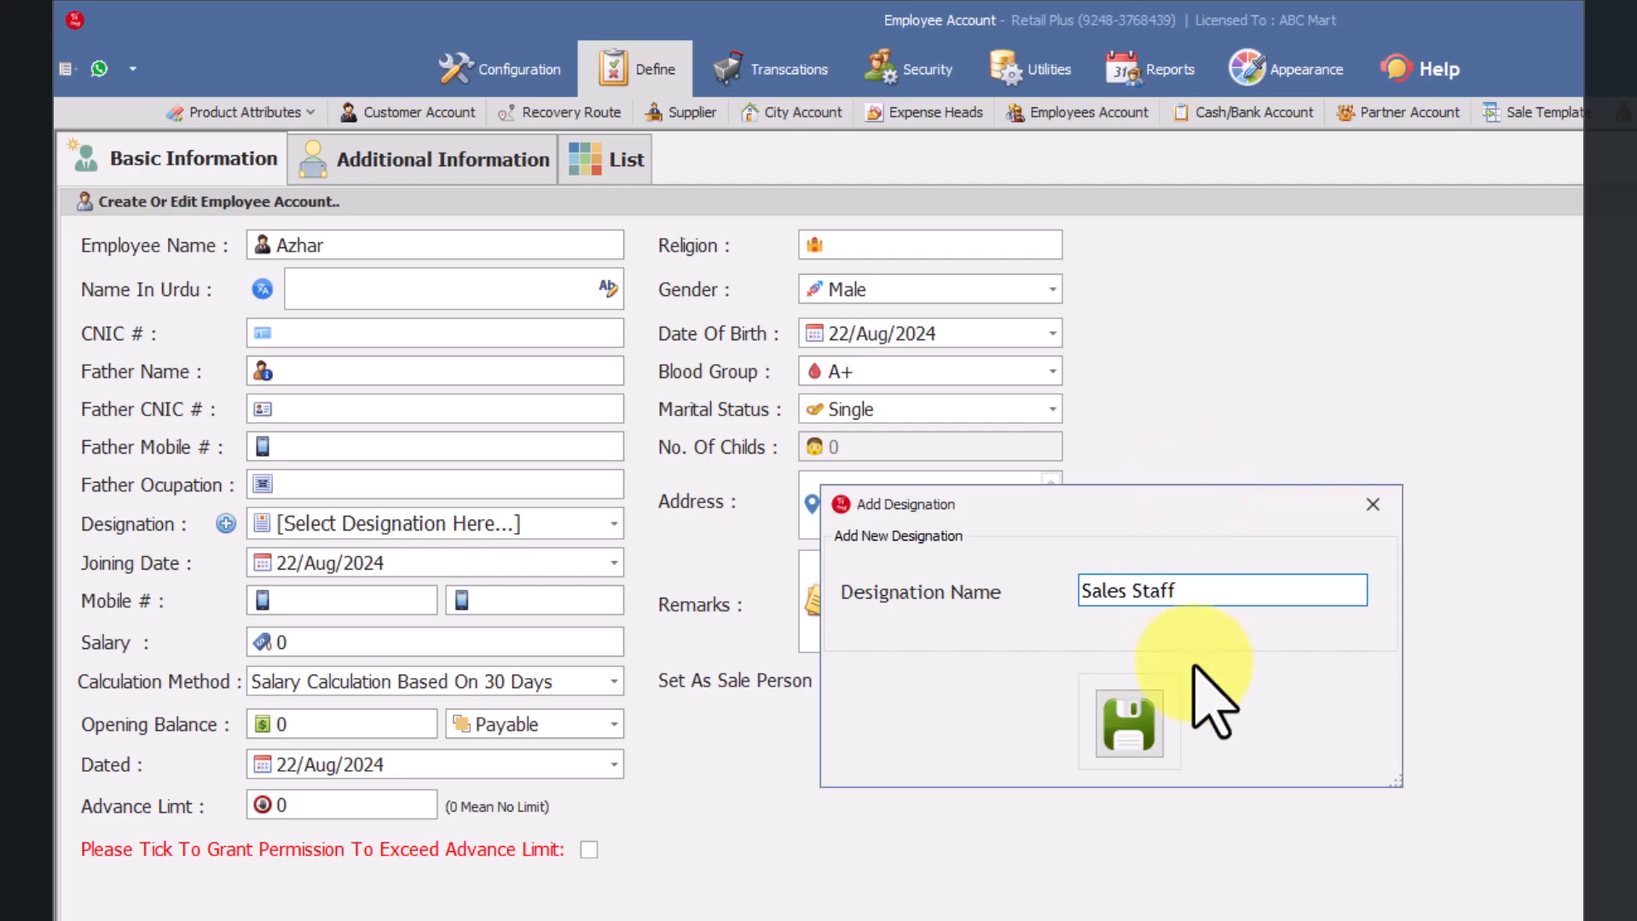
pyautogui.click(1149, 722)
pyautogui.click(1152, 737)
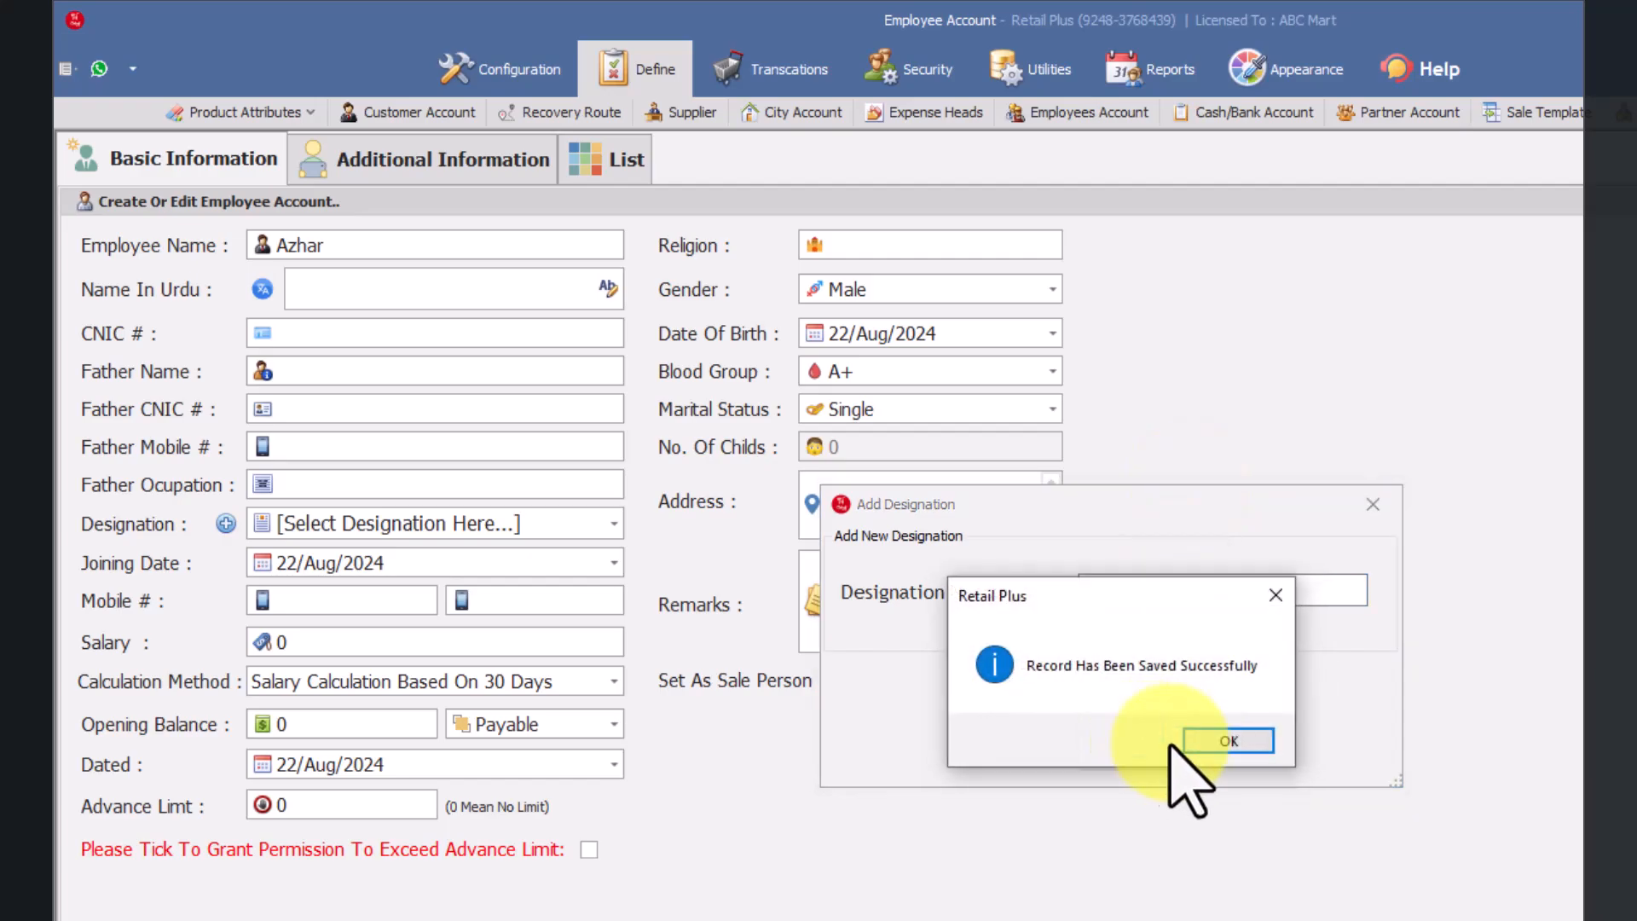
pyautogui.click(1207, 742)
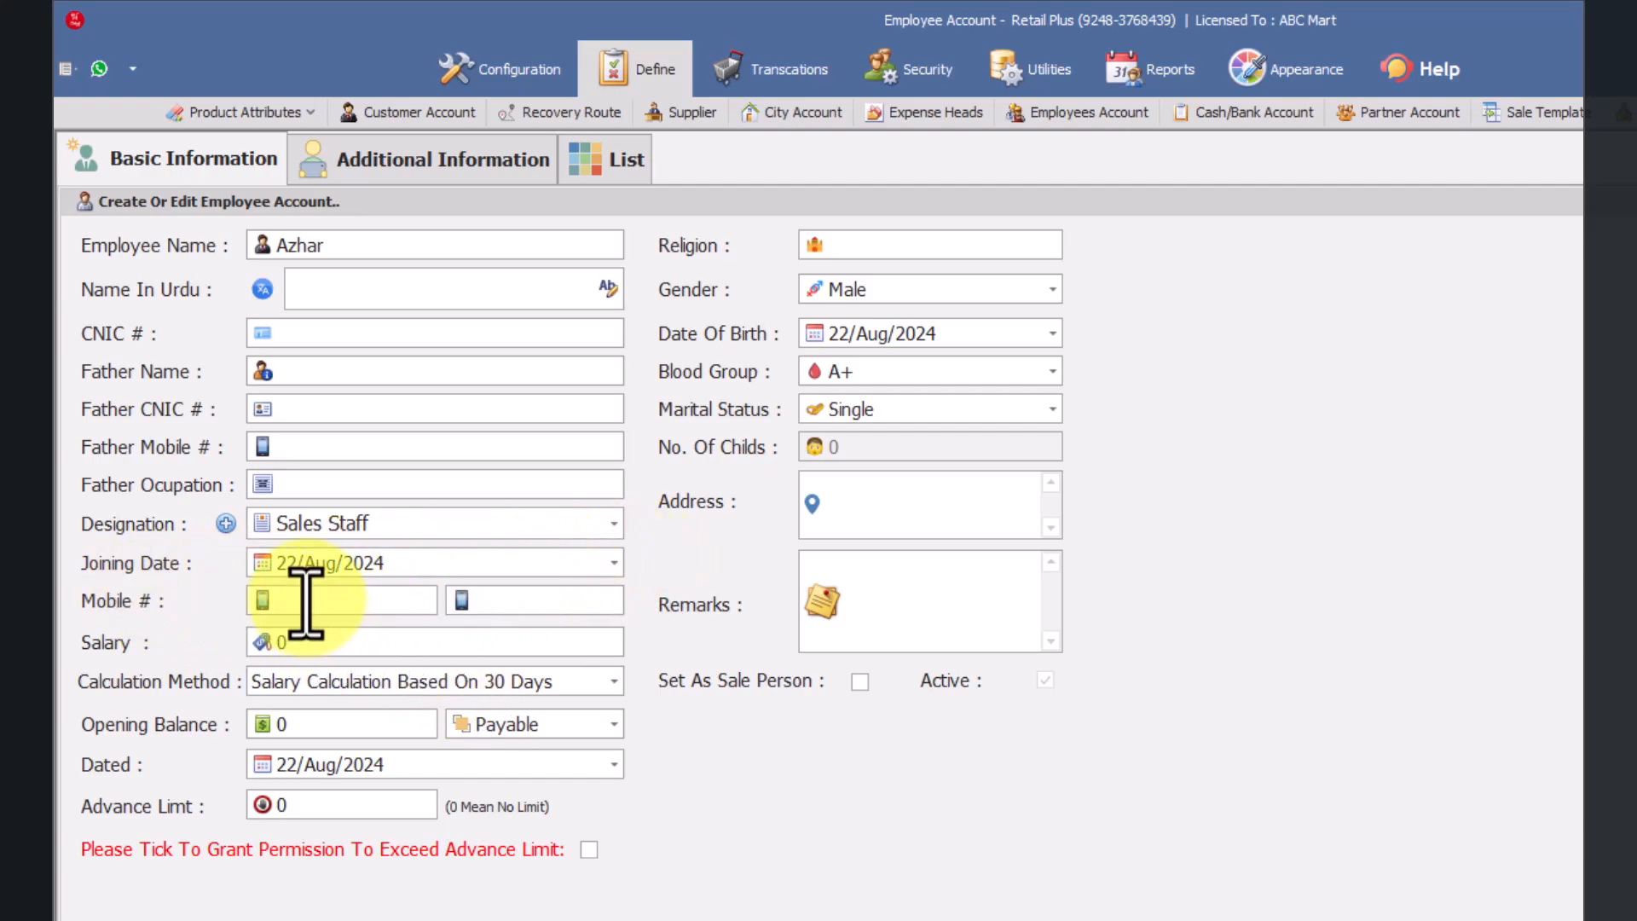
# Step: Set the employee's salary to 30,000
pyautogui.click(322, 644)
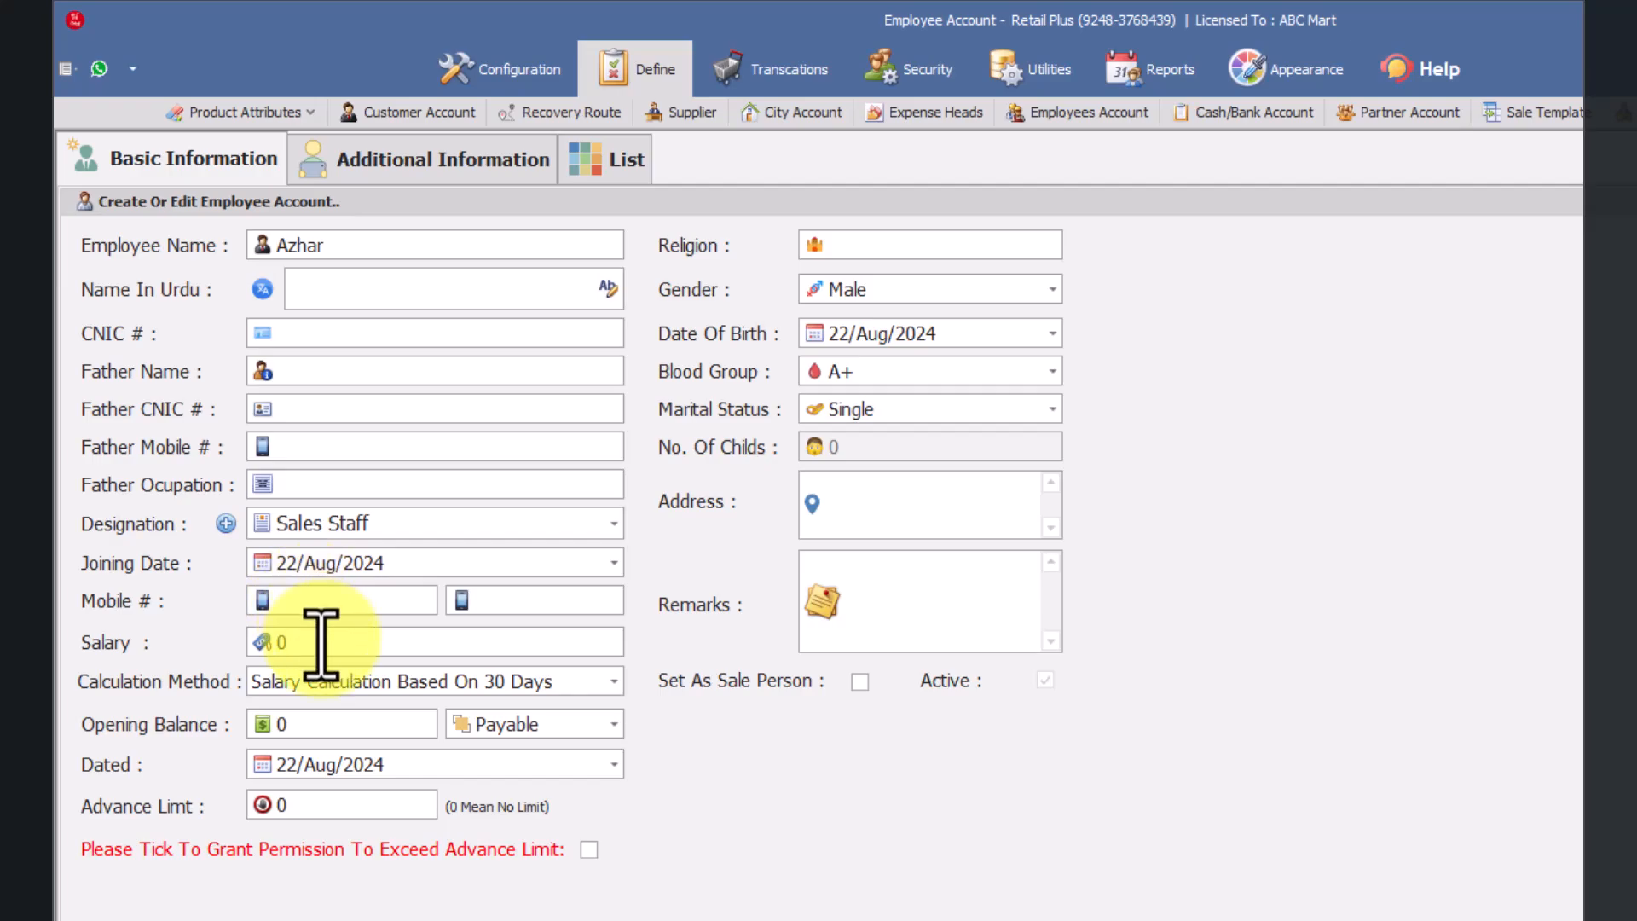
pyautogui.moveTo(322, 644); pyautogui.dragTo(252, 640)
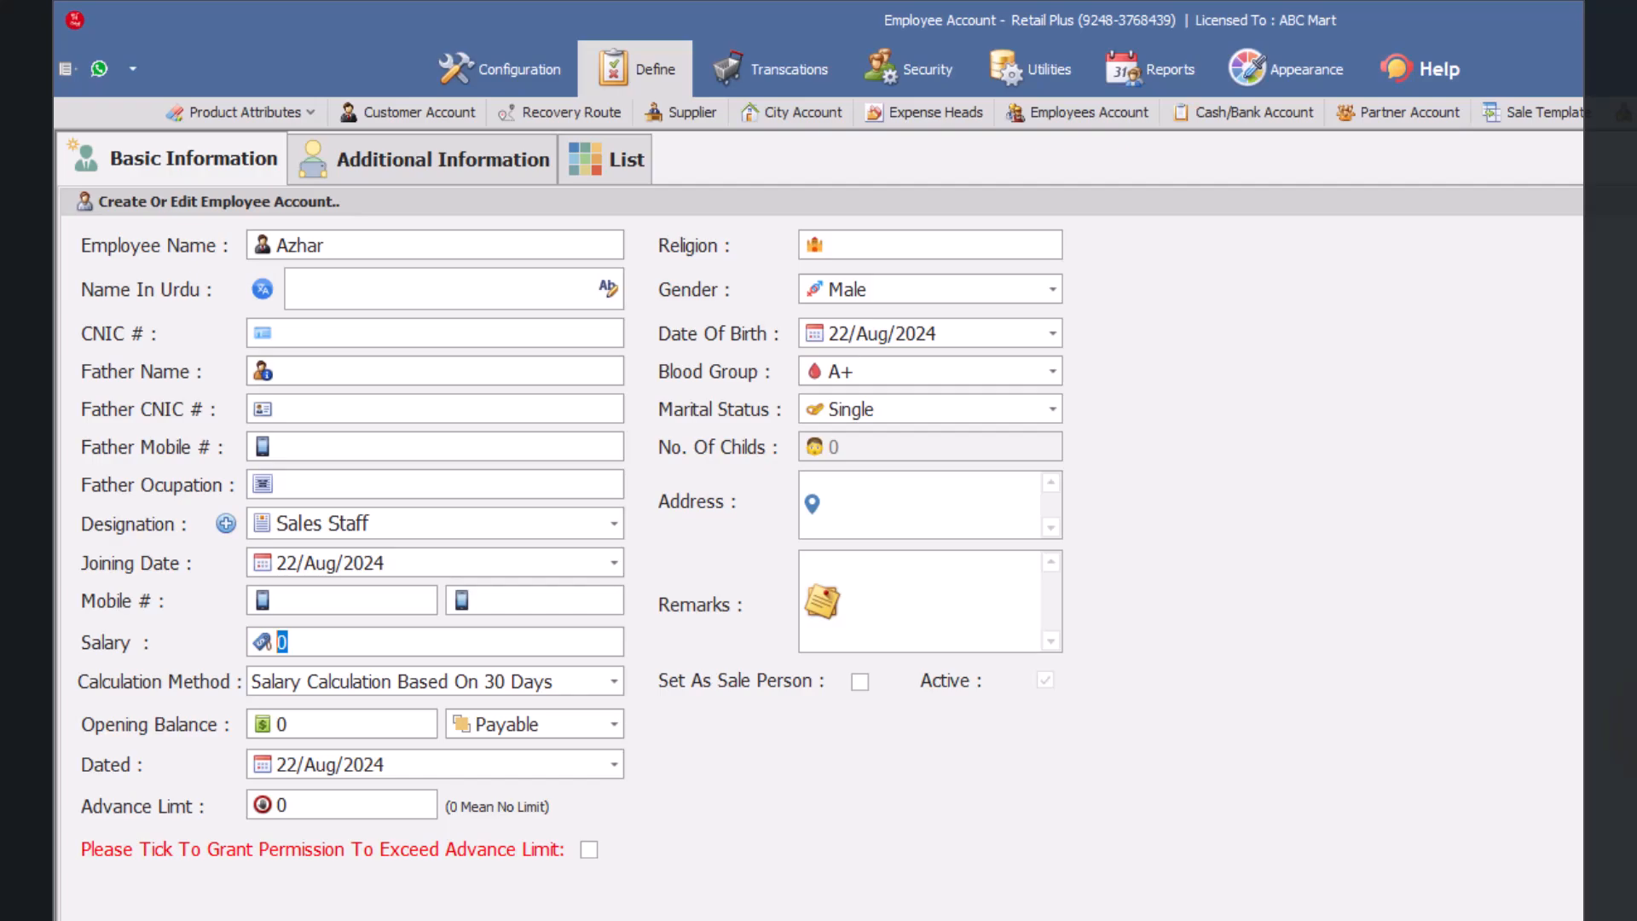
pyautogui.write('30,000')
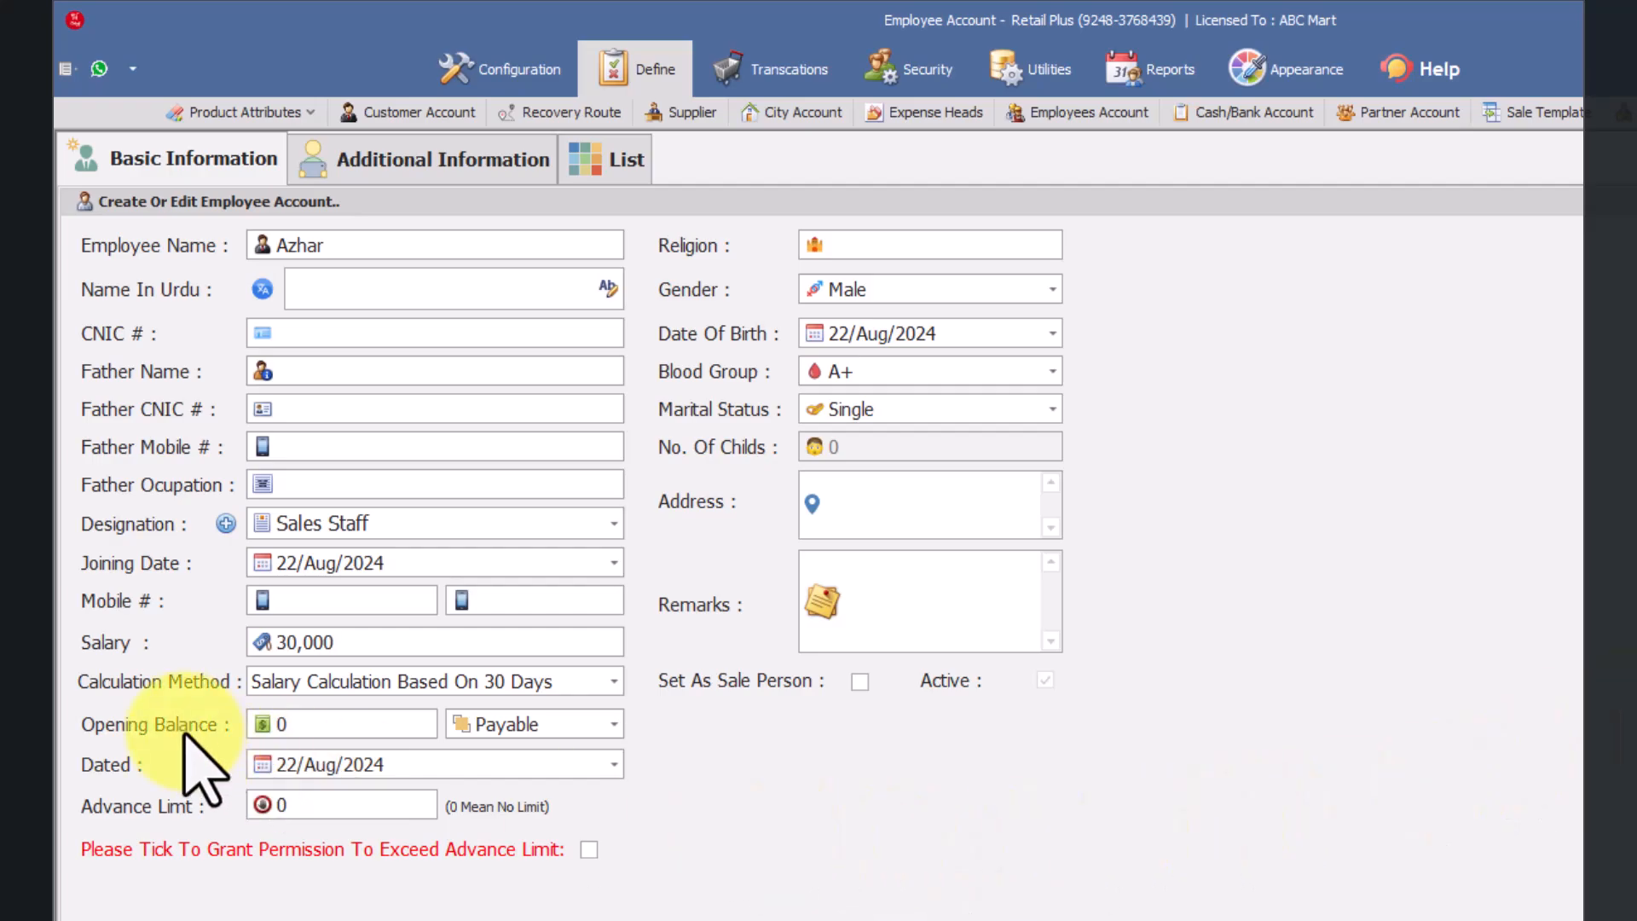
# Step: Choose Salary Calculation Based On 30 Days as the salary calculation method
pyautogui.click(292, 681)
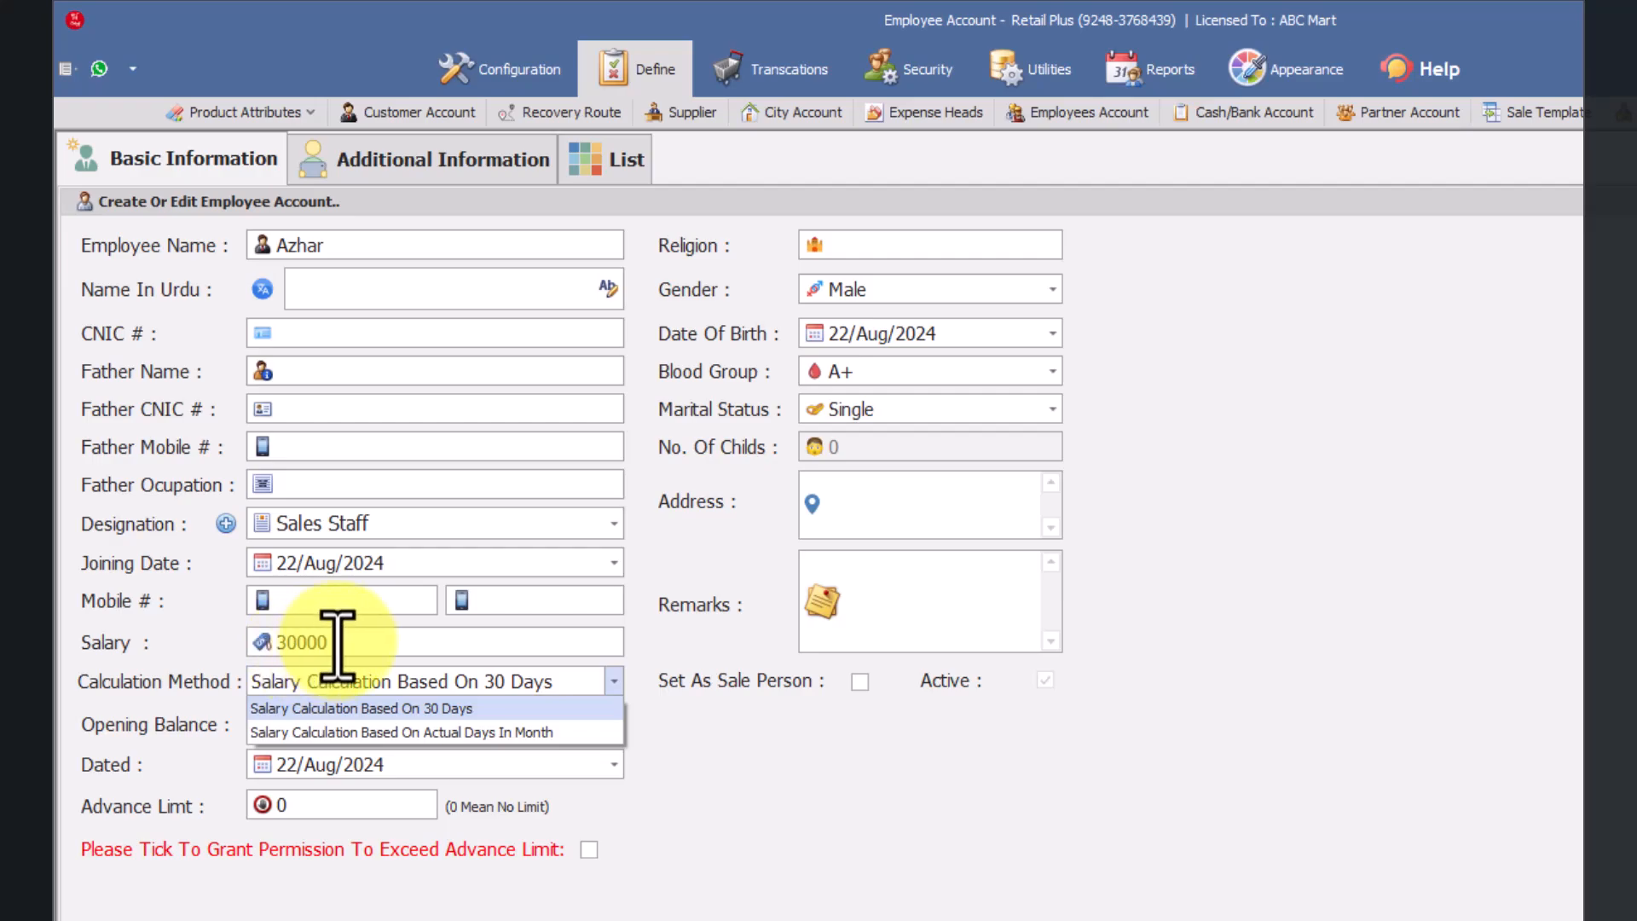
pyautogui.moveTo(336, 648); pyautogui.dragTo(245, 638)
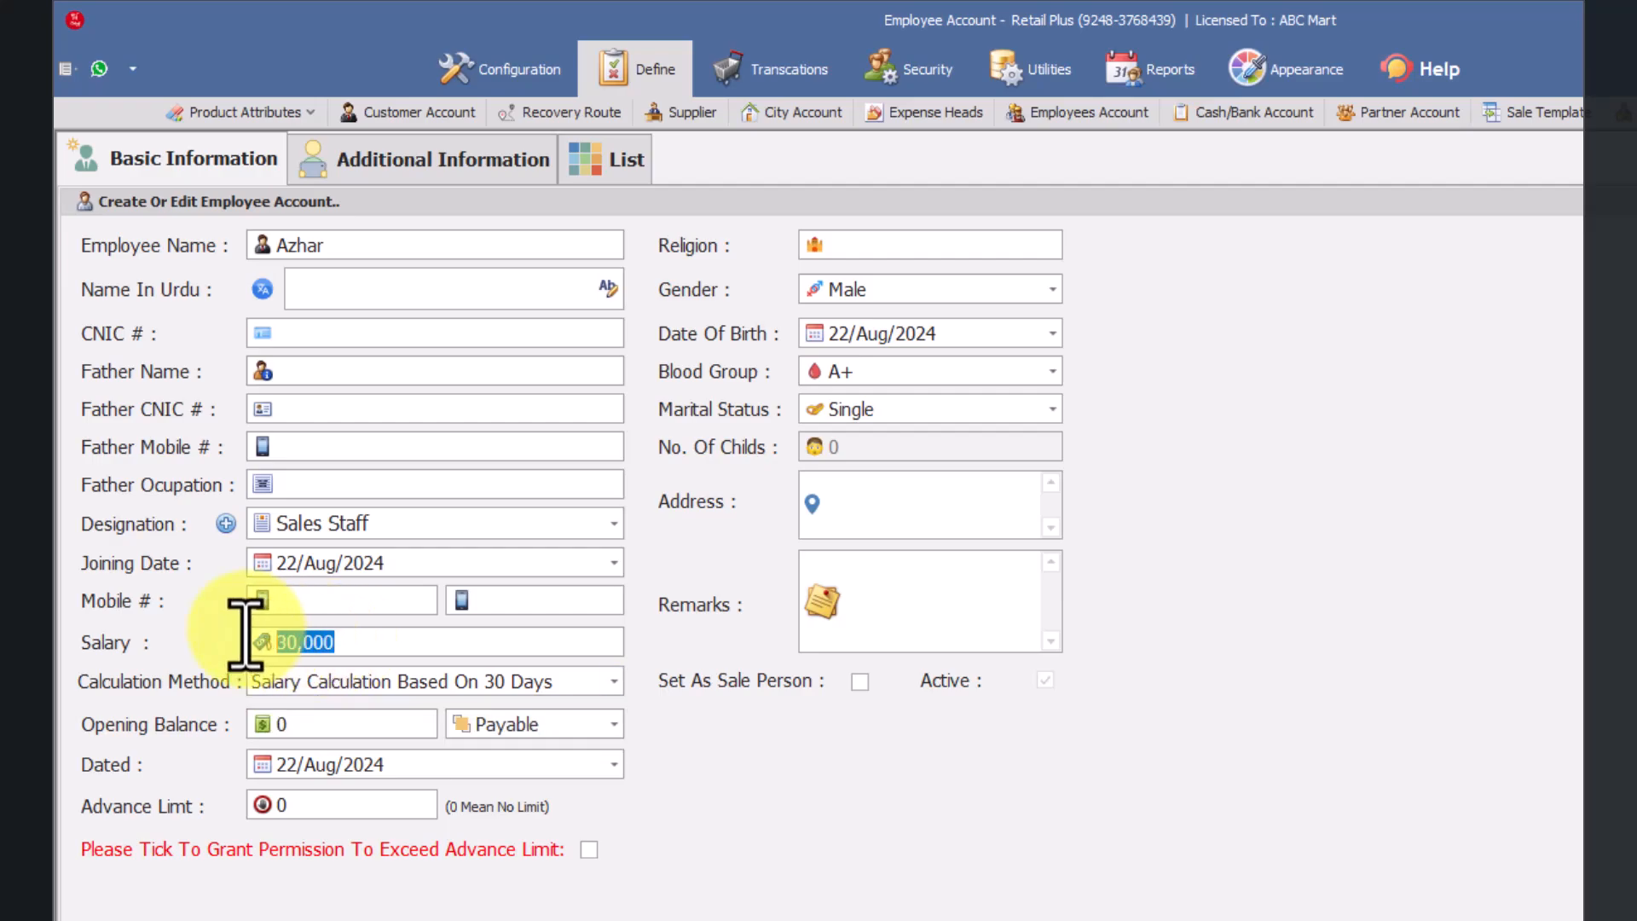
pyautogui.click(327, 683)
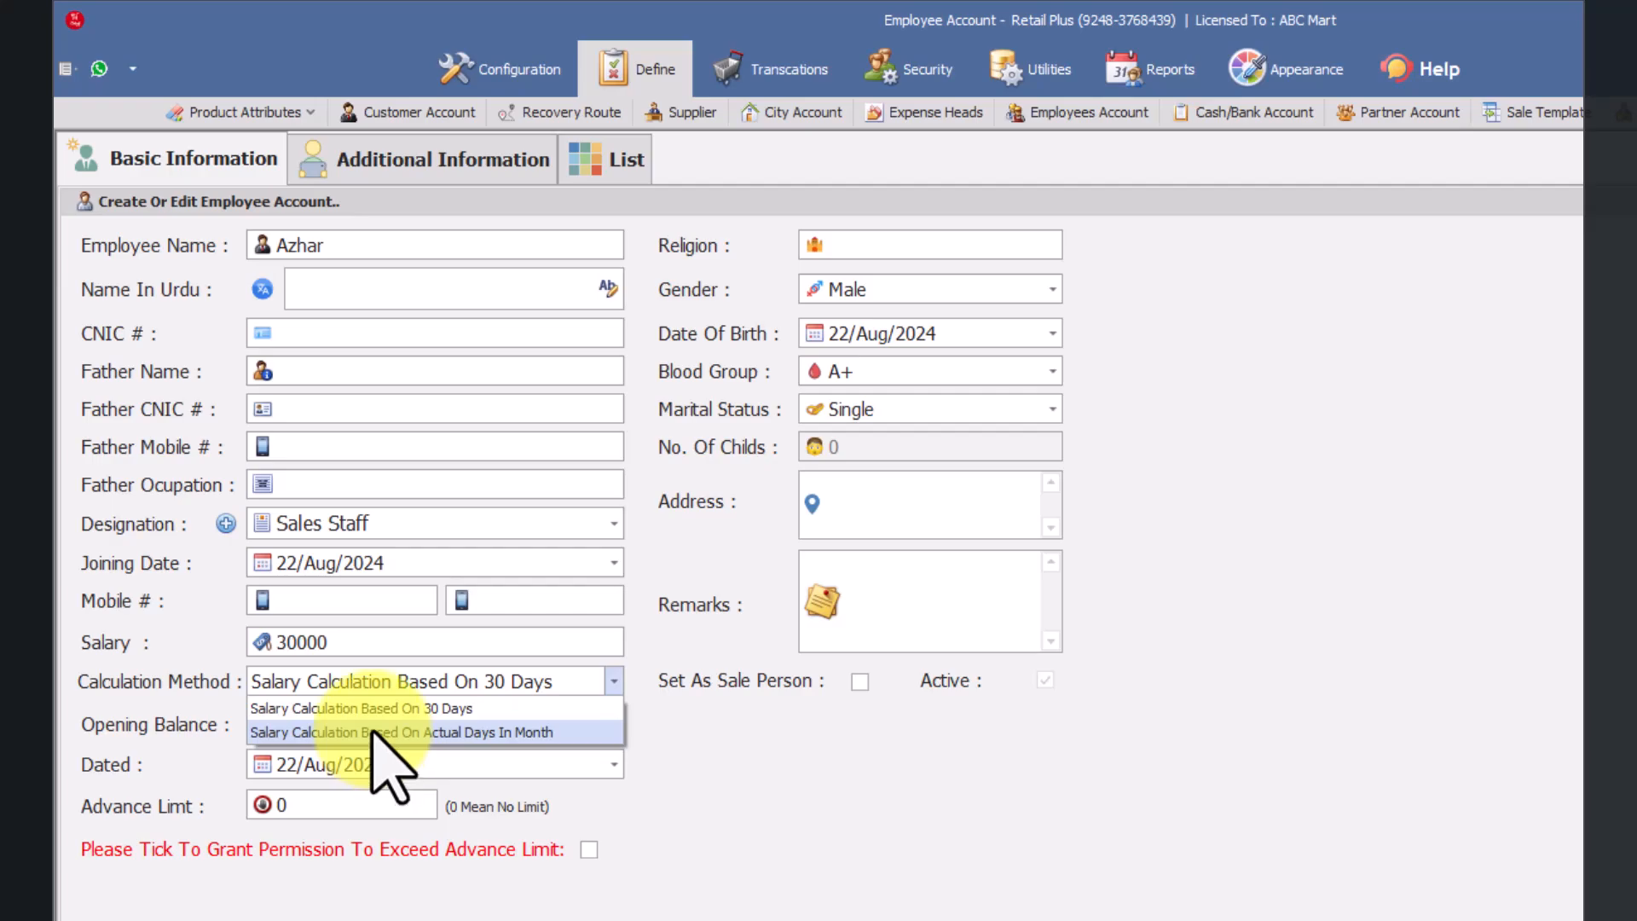
pyautogui.click(310, 710)
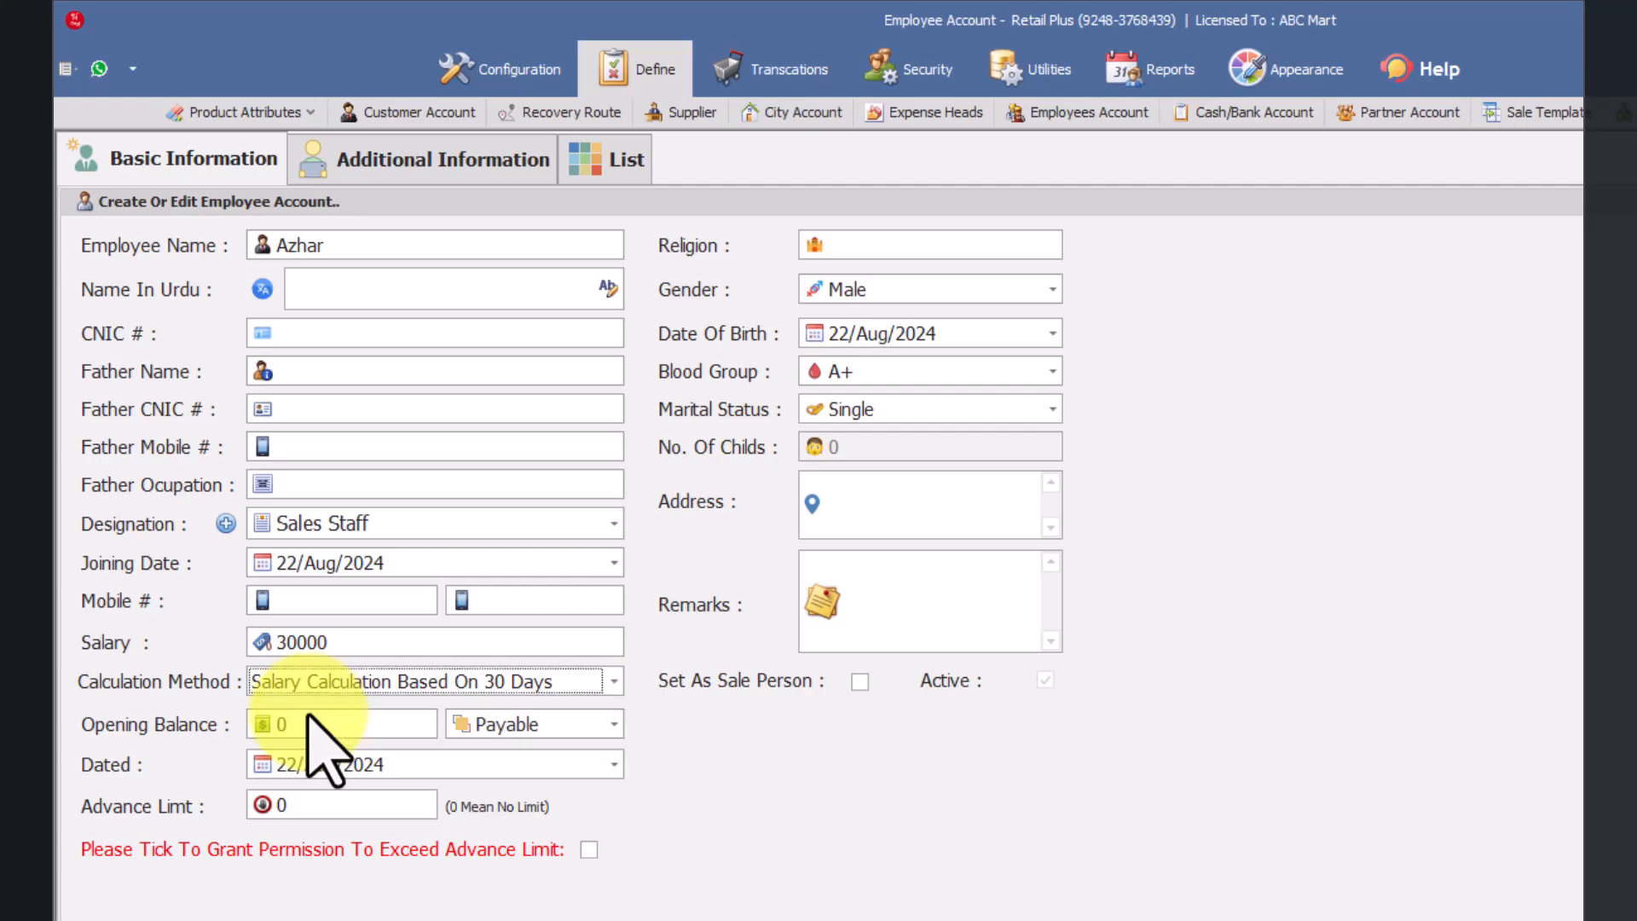
pyautogui.click(281, 684)
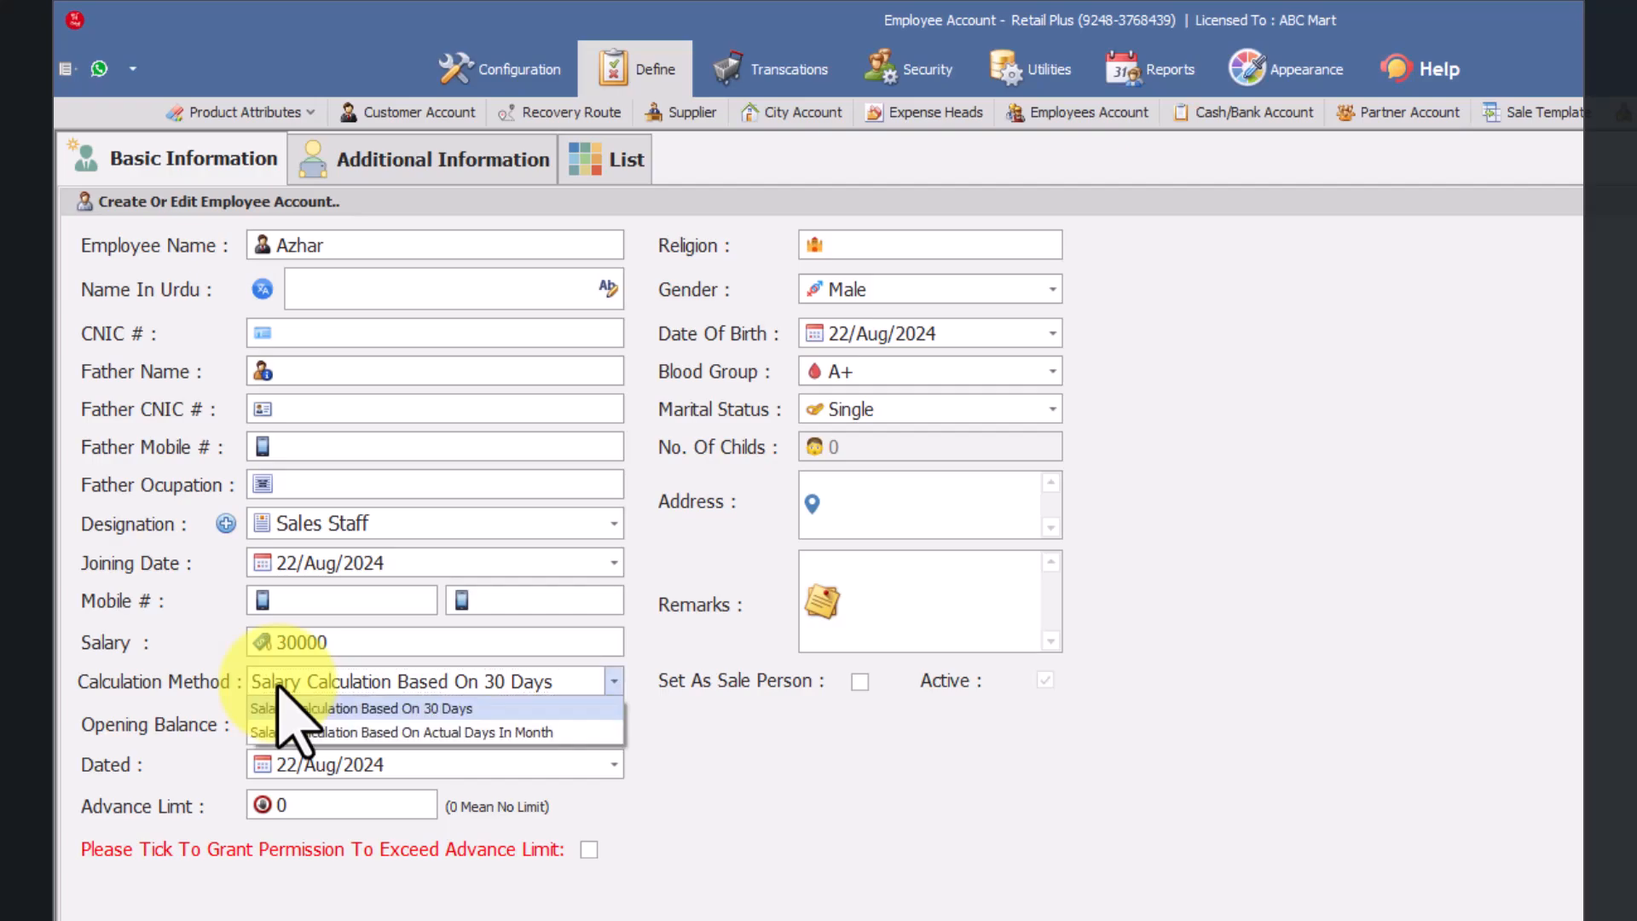
pyautogui.click(431, 710)
# Step: Set the employee's opening balance to 5000 and mark it as Receivable
pyautogui.click(386, 723)
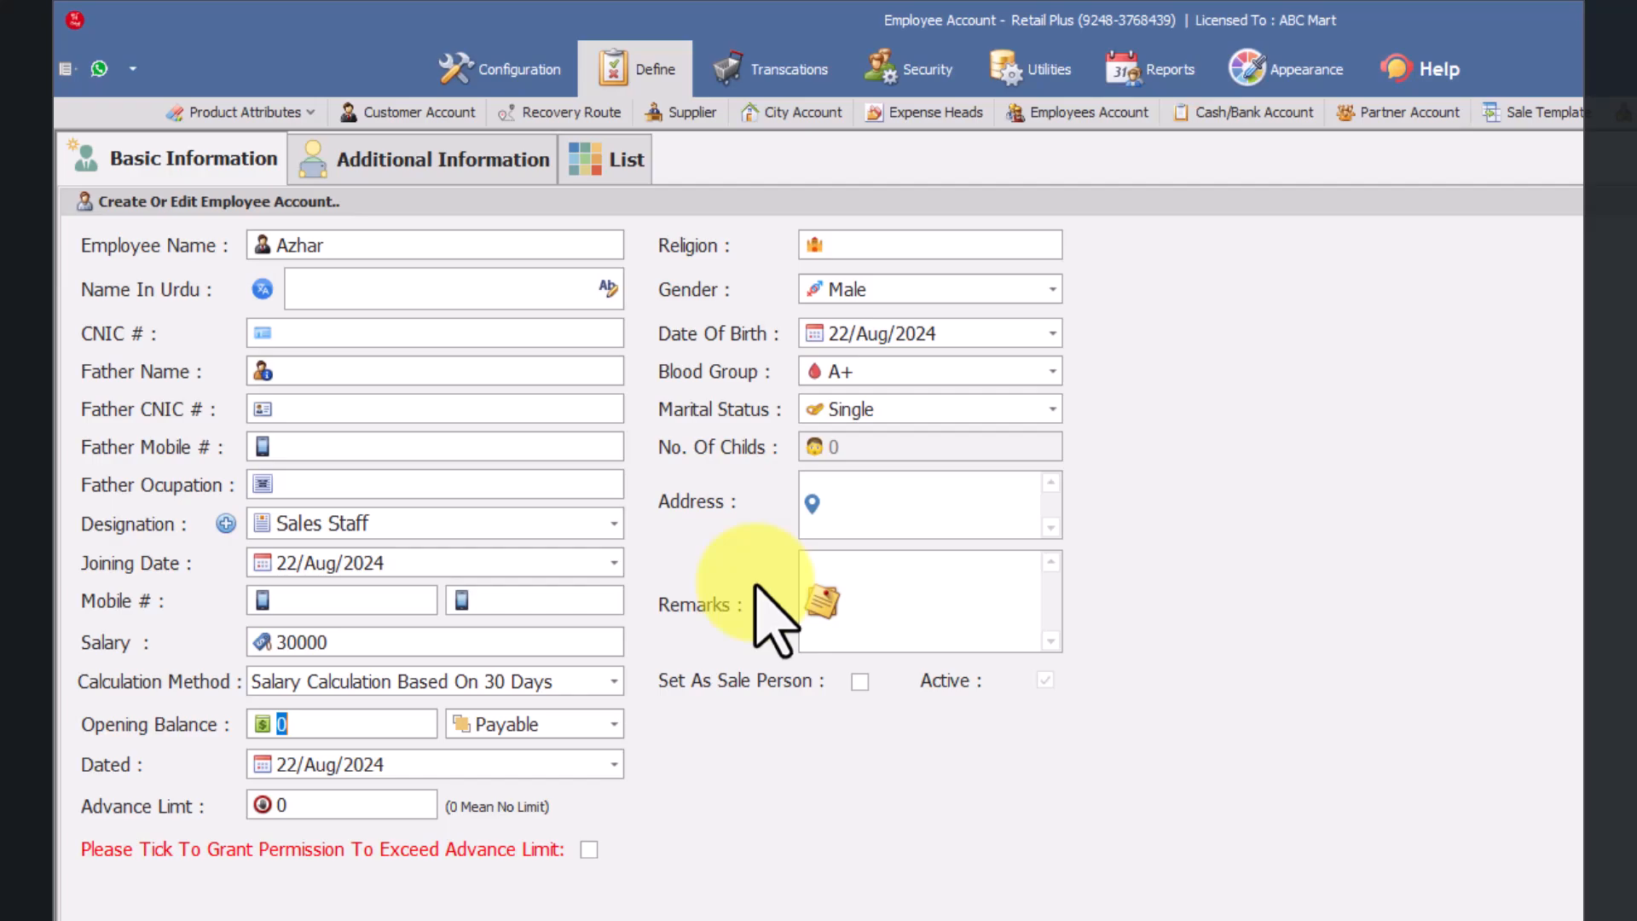
pyautogui.click(309, 726)
pyautogui.moveTo(309, 727); pyautogui.dragTo(215, 729)
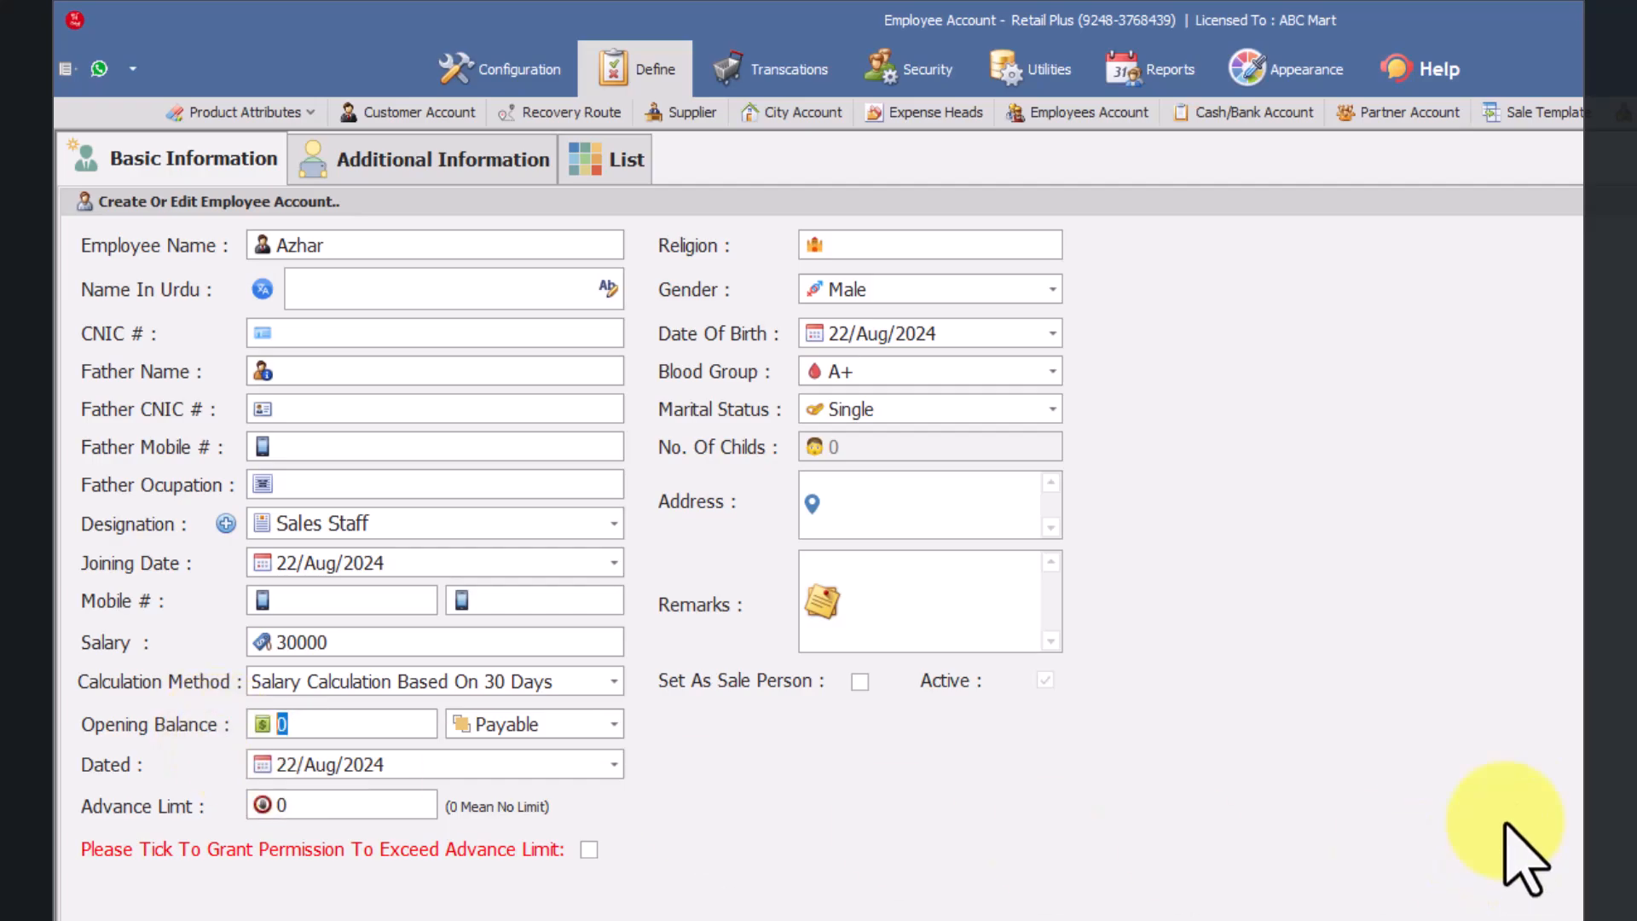
pyautogui.write('5000')
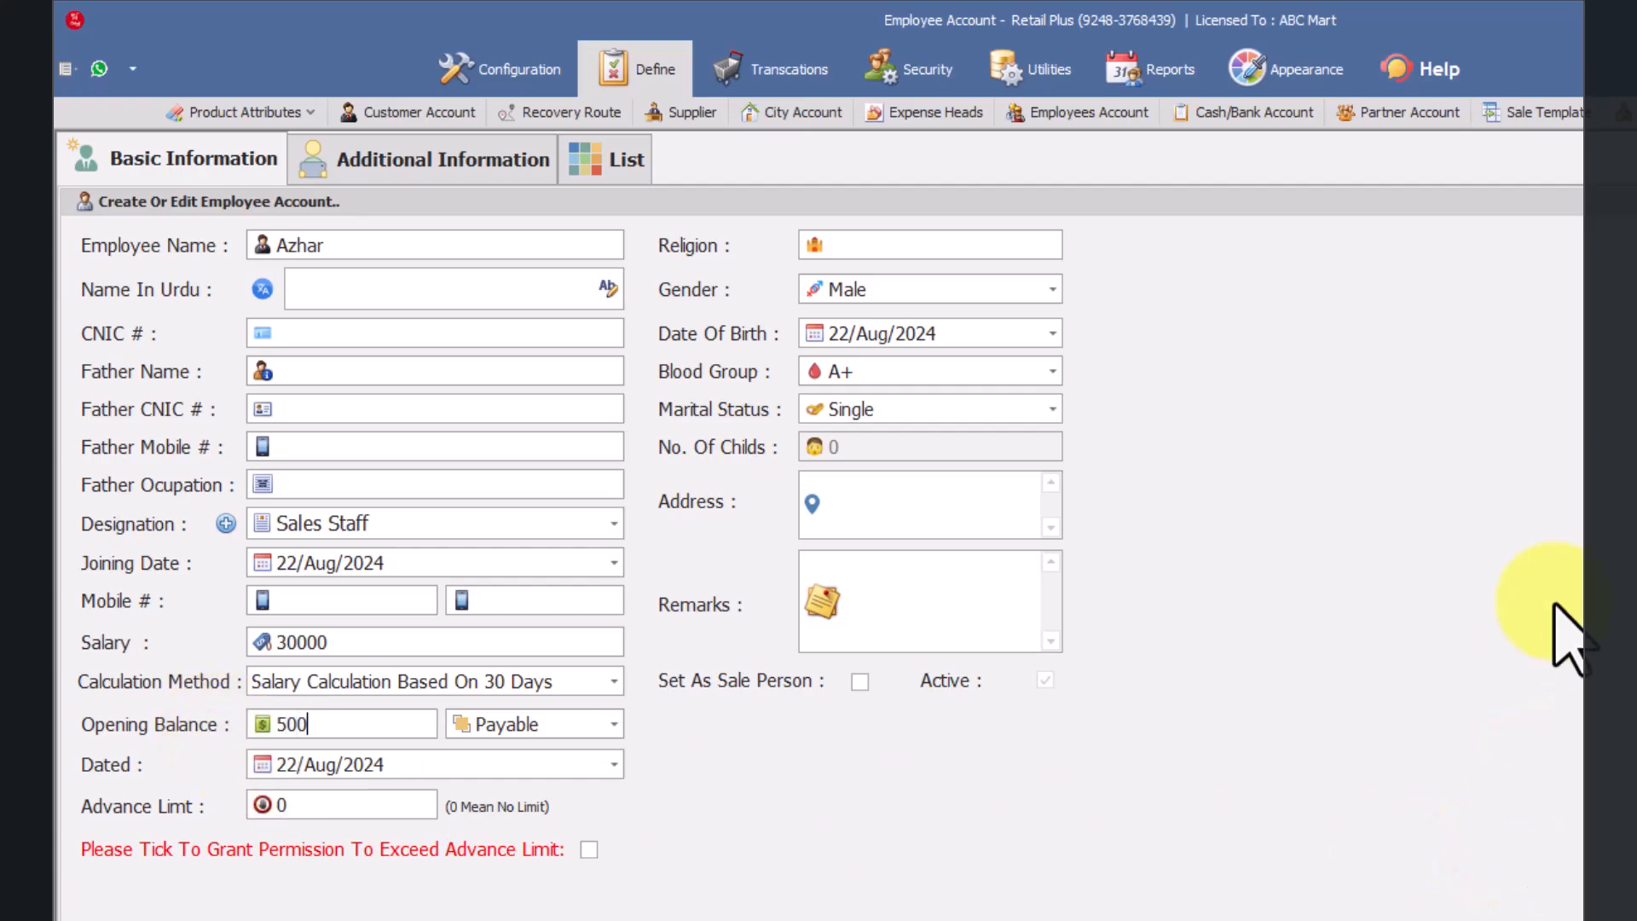
pyautogui.write('0')
pyautogui.press('BackSpace')
pyautogui.click(613, 726)
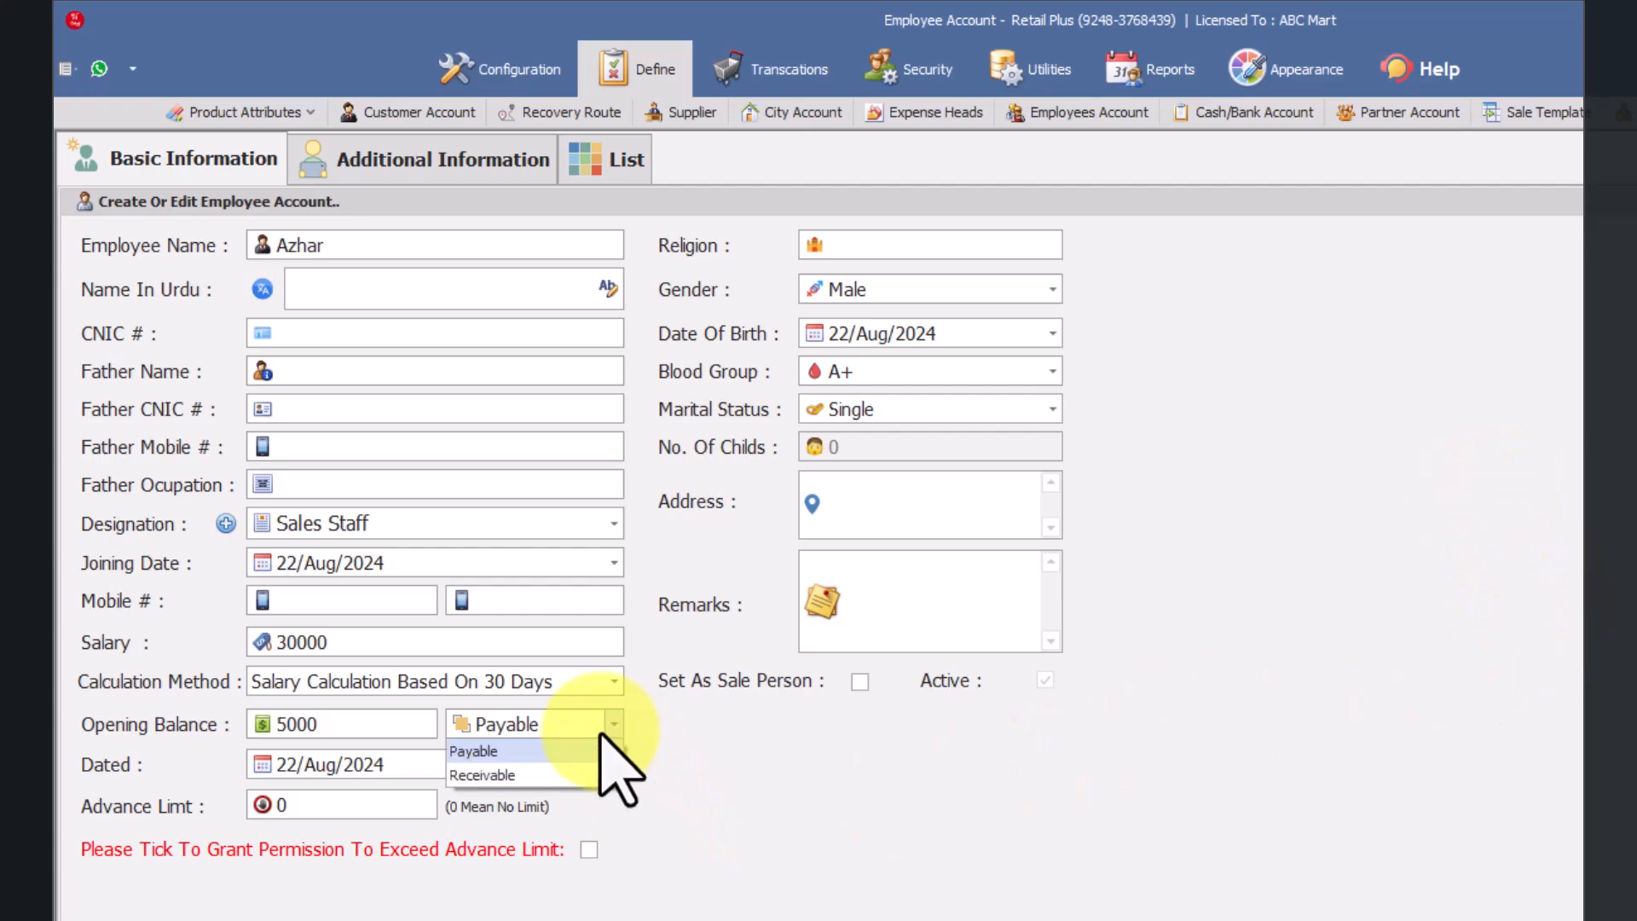
pyautogui.click(560, 778)
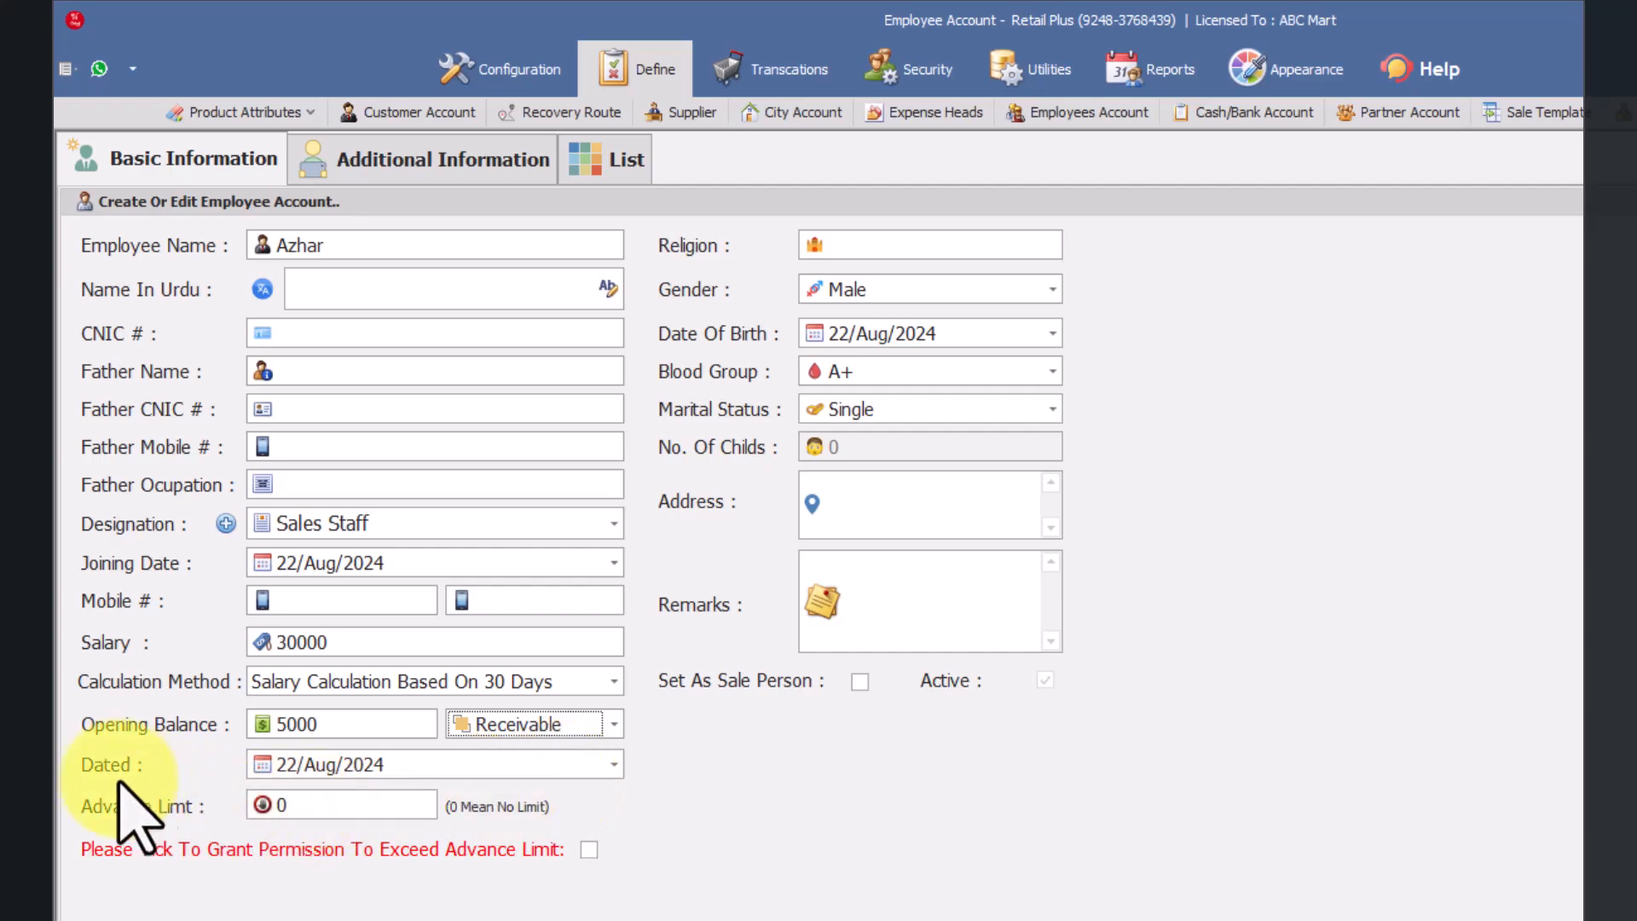
# Step: Set the opening balance date to 01/Aug/2024
pyautogui.click(280, 766)
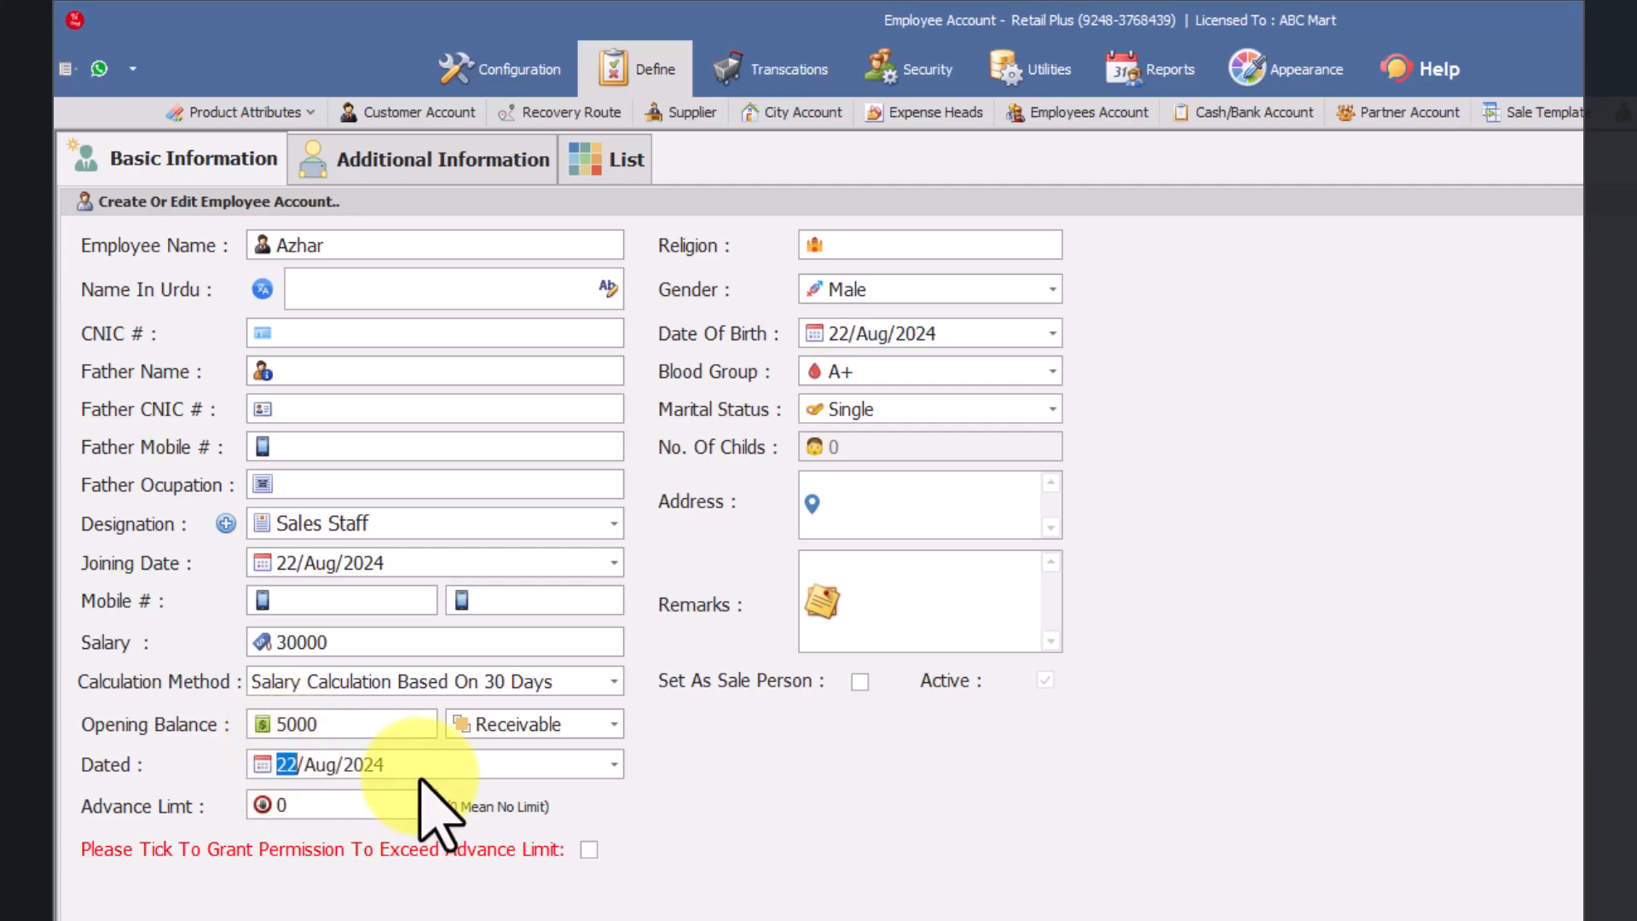
pyautogui.click(611, 763)
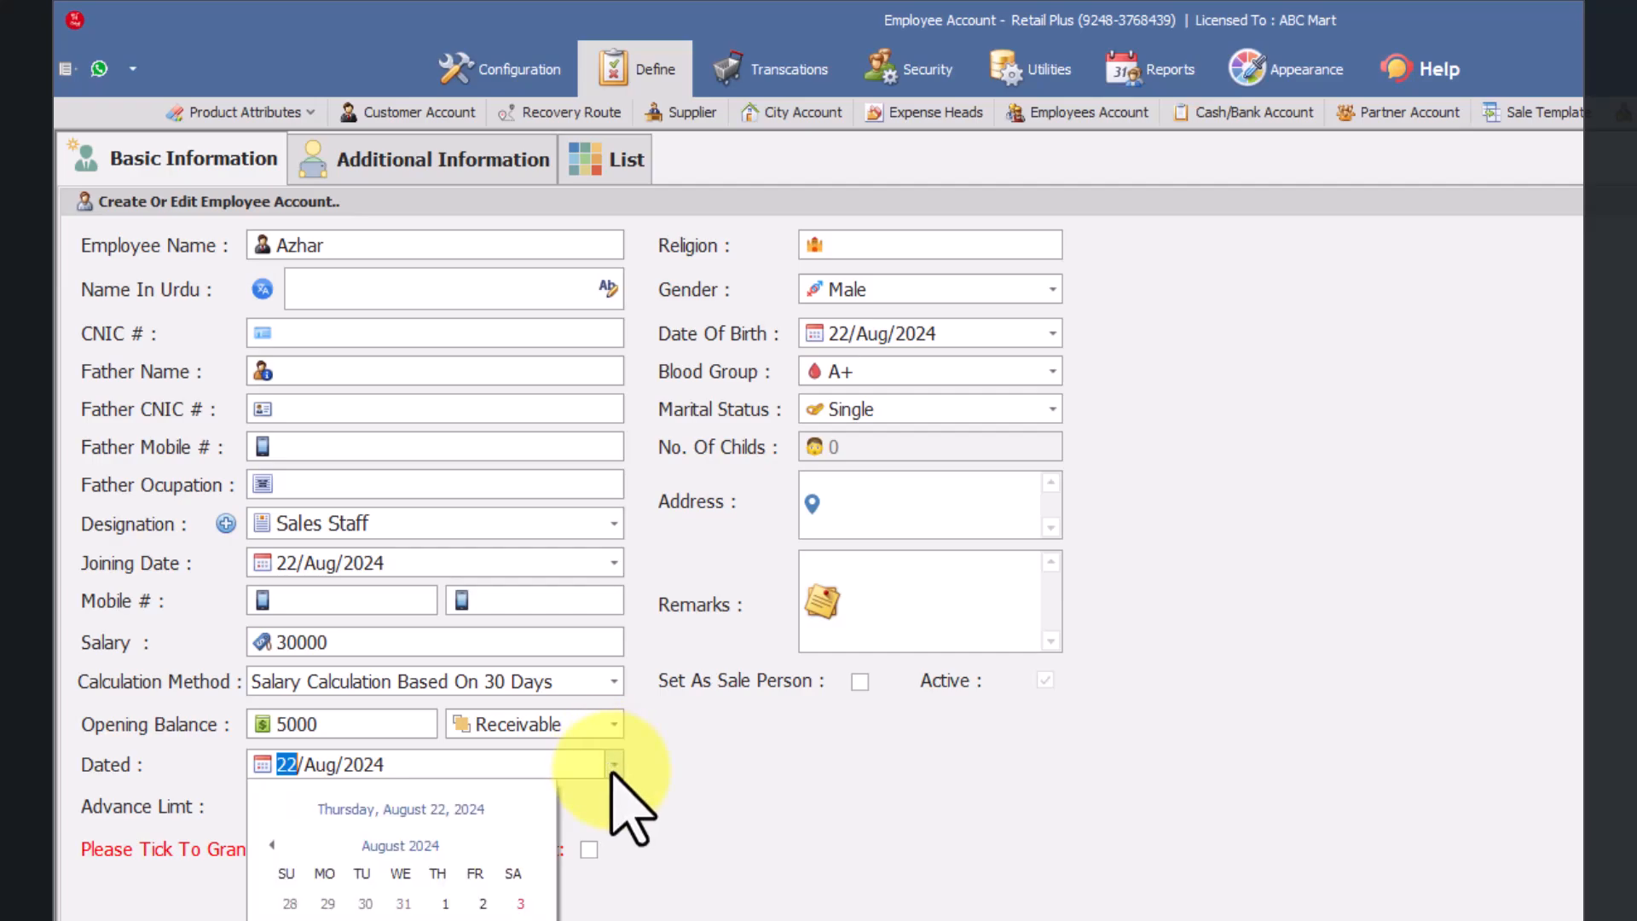
pyautogui.click(445, 904)
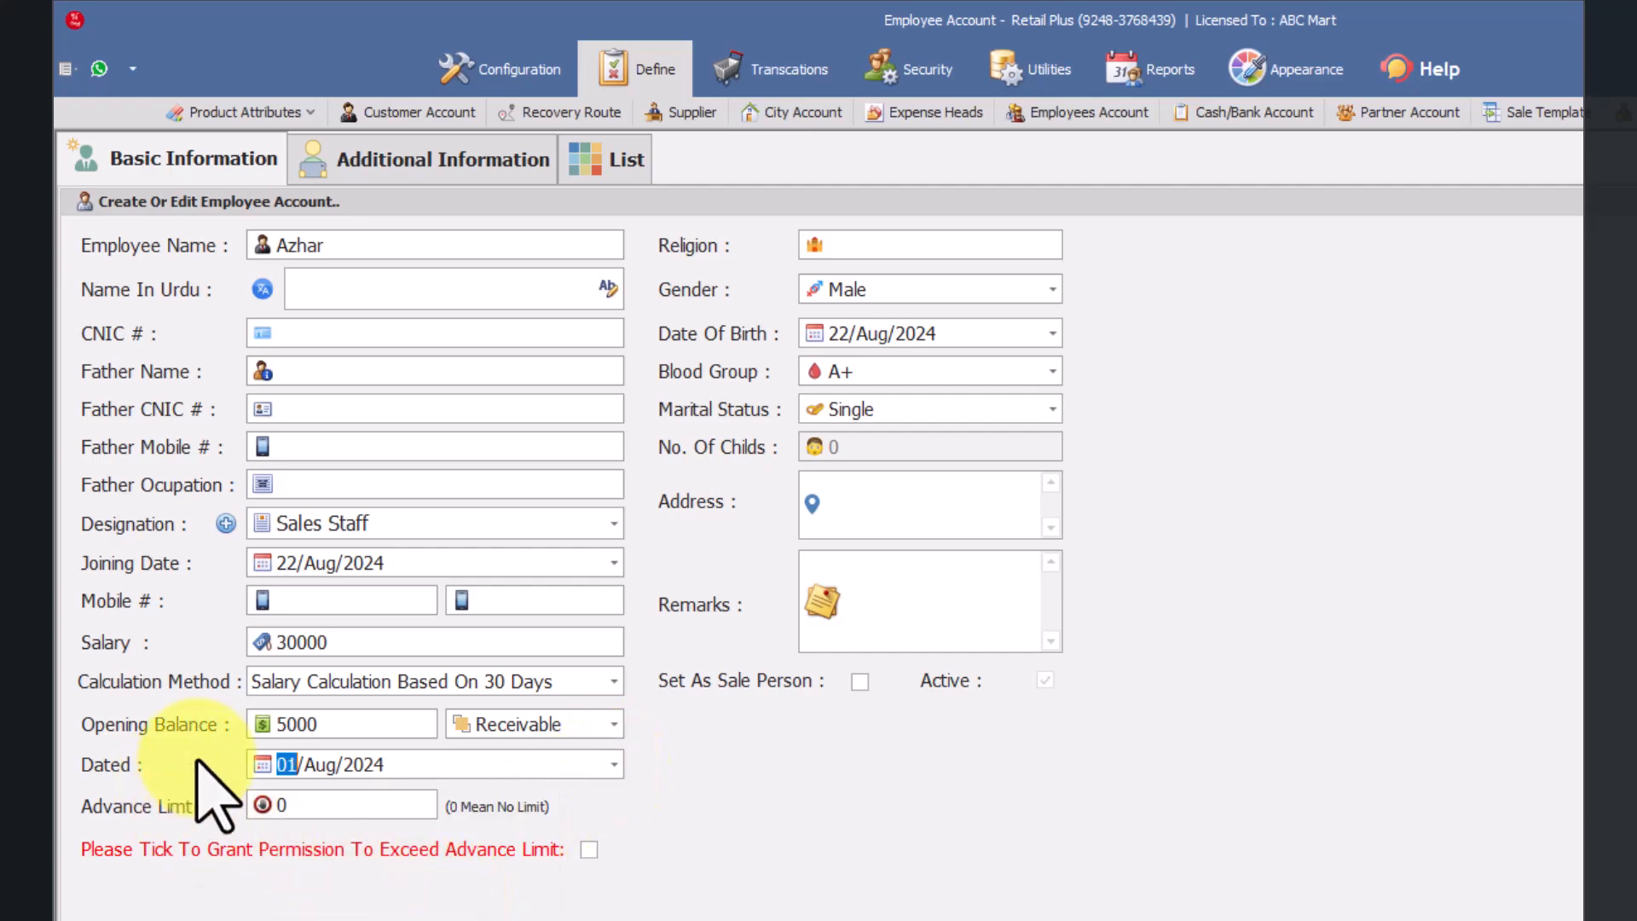
# Step: Change the year of the joining date to 2023
pyautogui.click(289, 565)
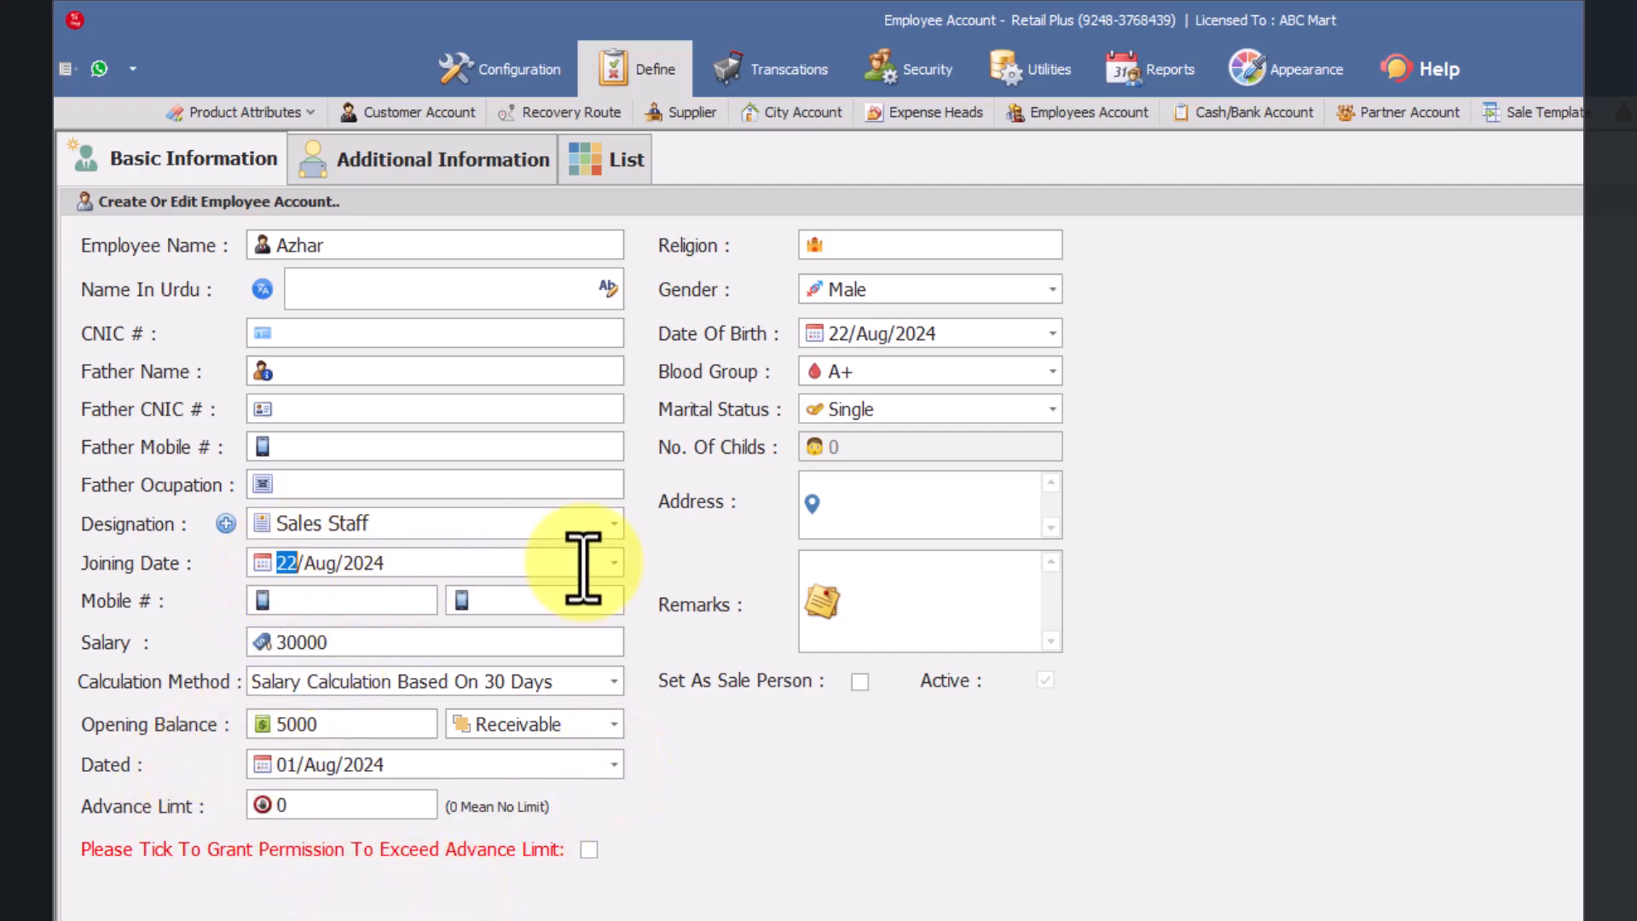
pyautogui.click(432, 567)
pyautogui.write('2023')
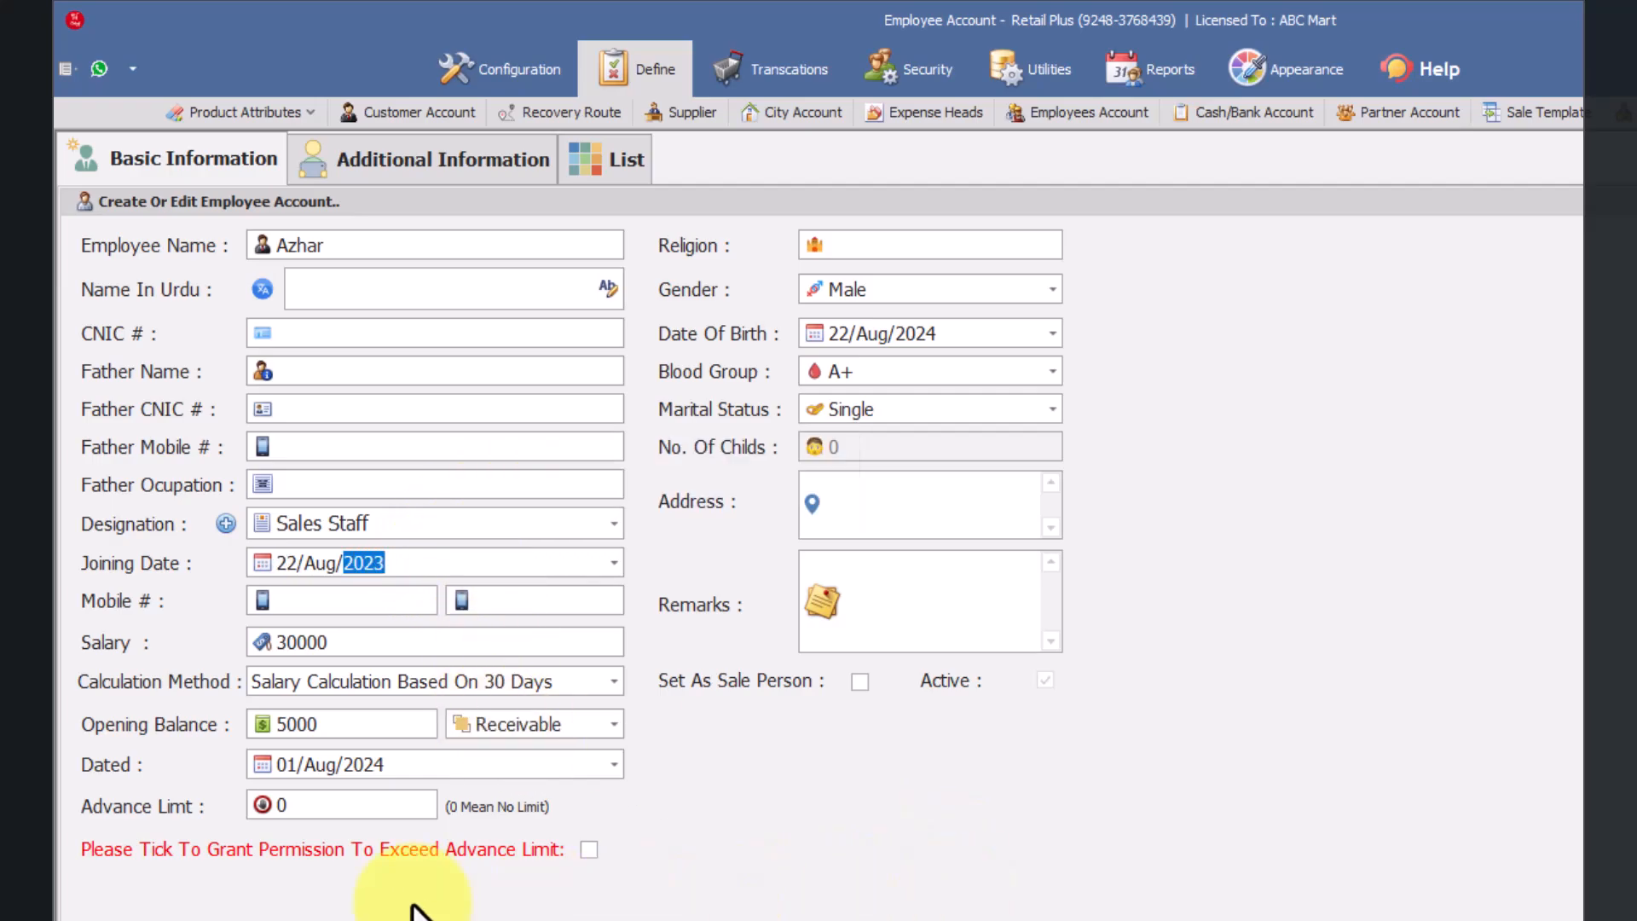
pyautogui.click(329, 809)
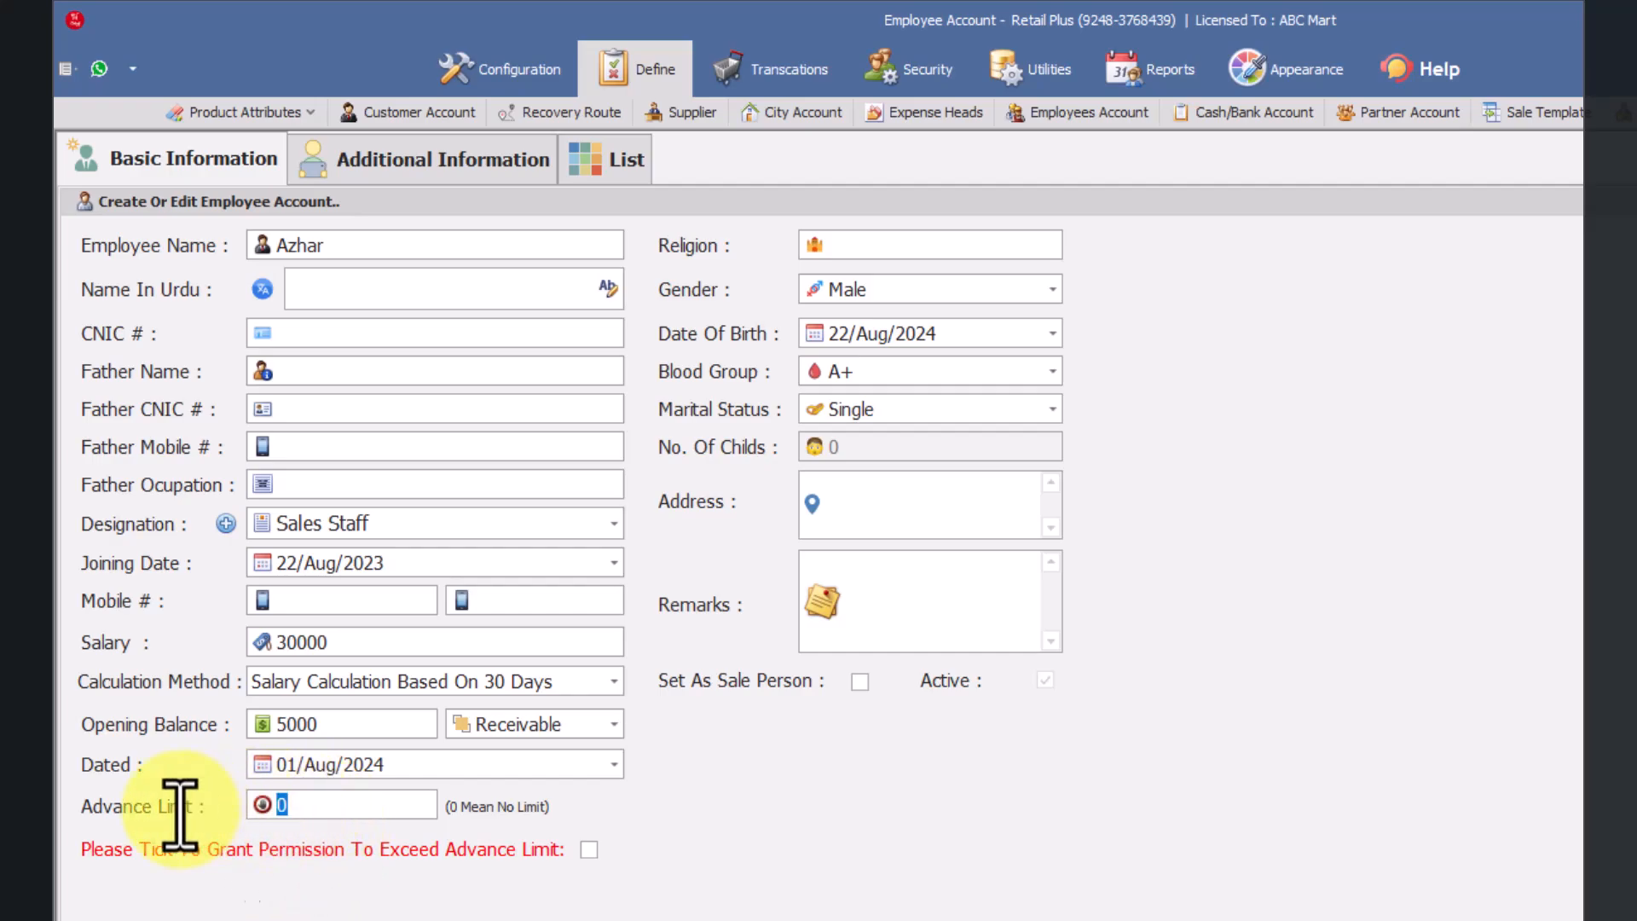
pyautogui.write('100000')
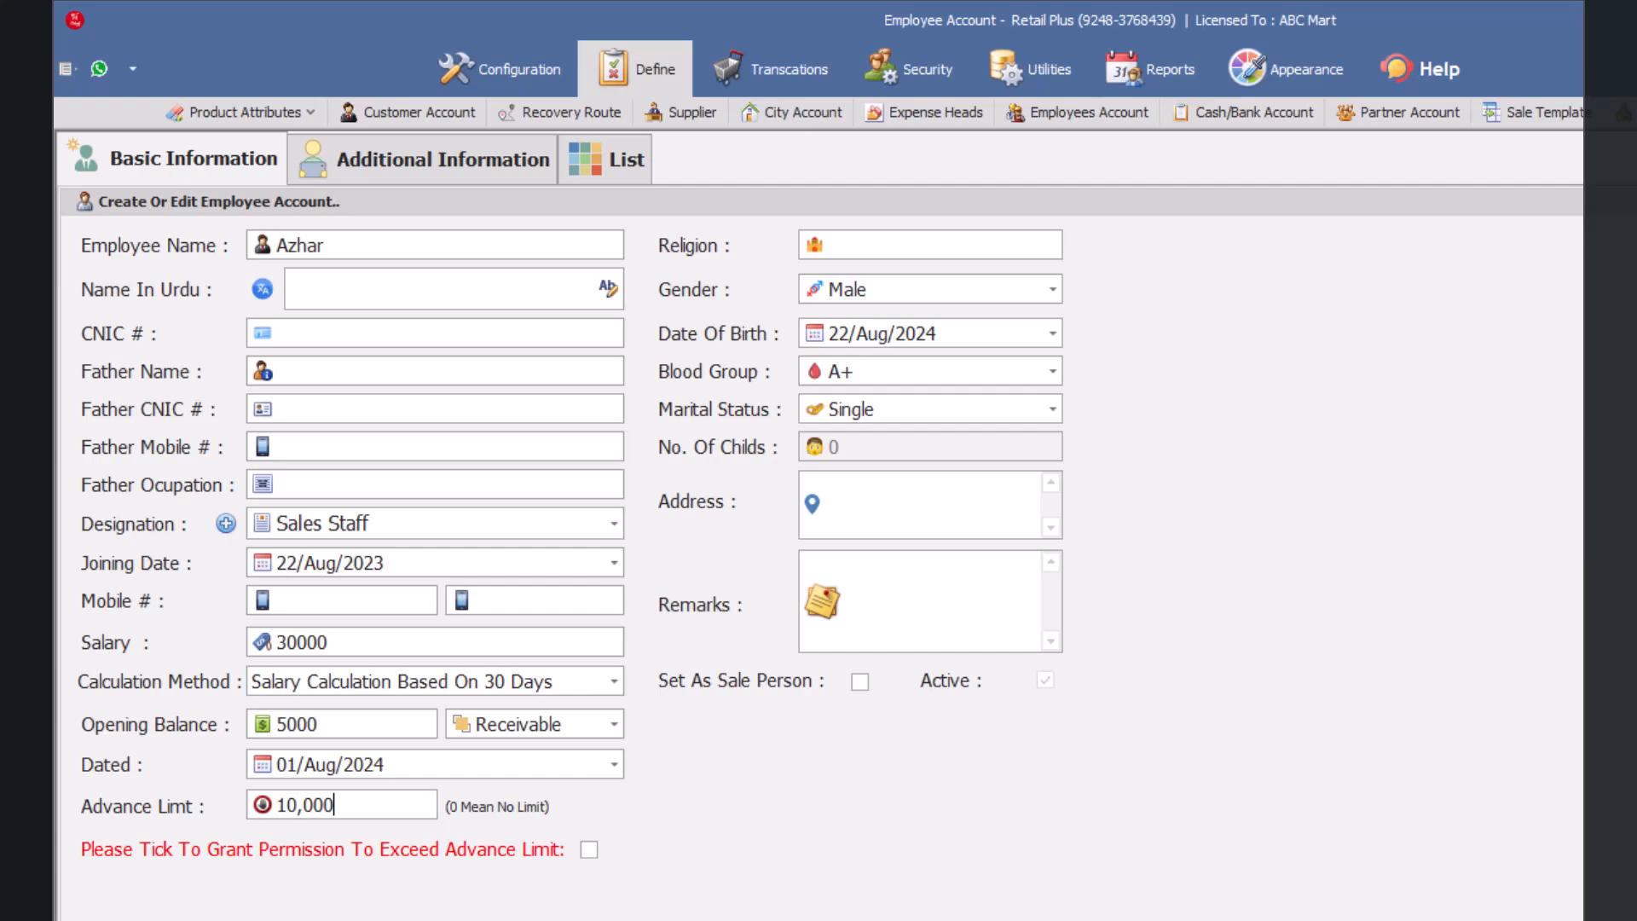
pyautogui.press('BackSpace')
pyautogui.press('BackSpace')
pyautogui.press('BackSpace')
pyautogui.press('BackSpace')
pyautogui.press('BackSpace')
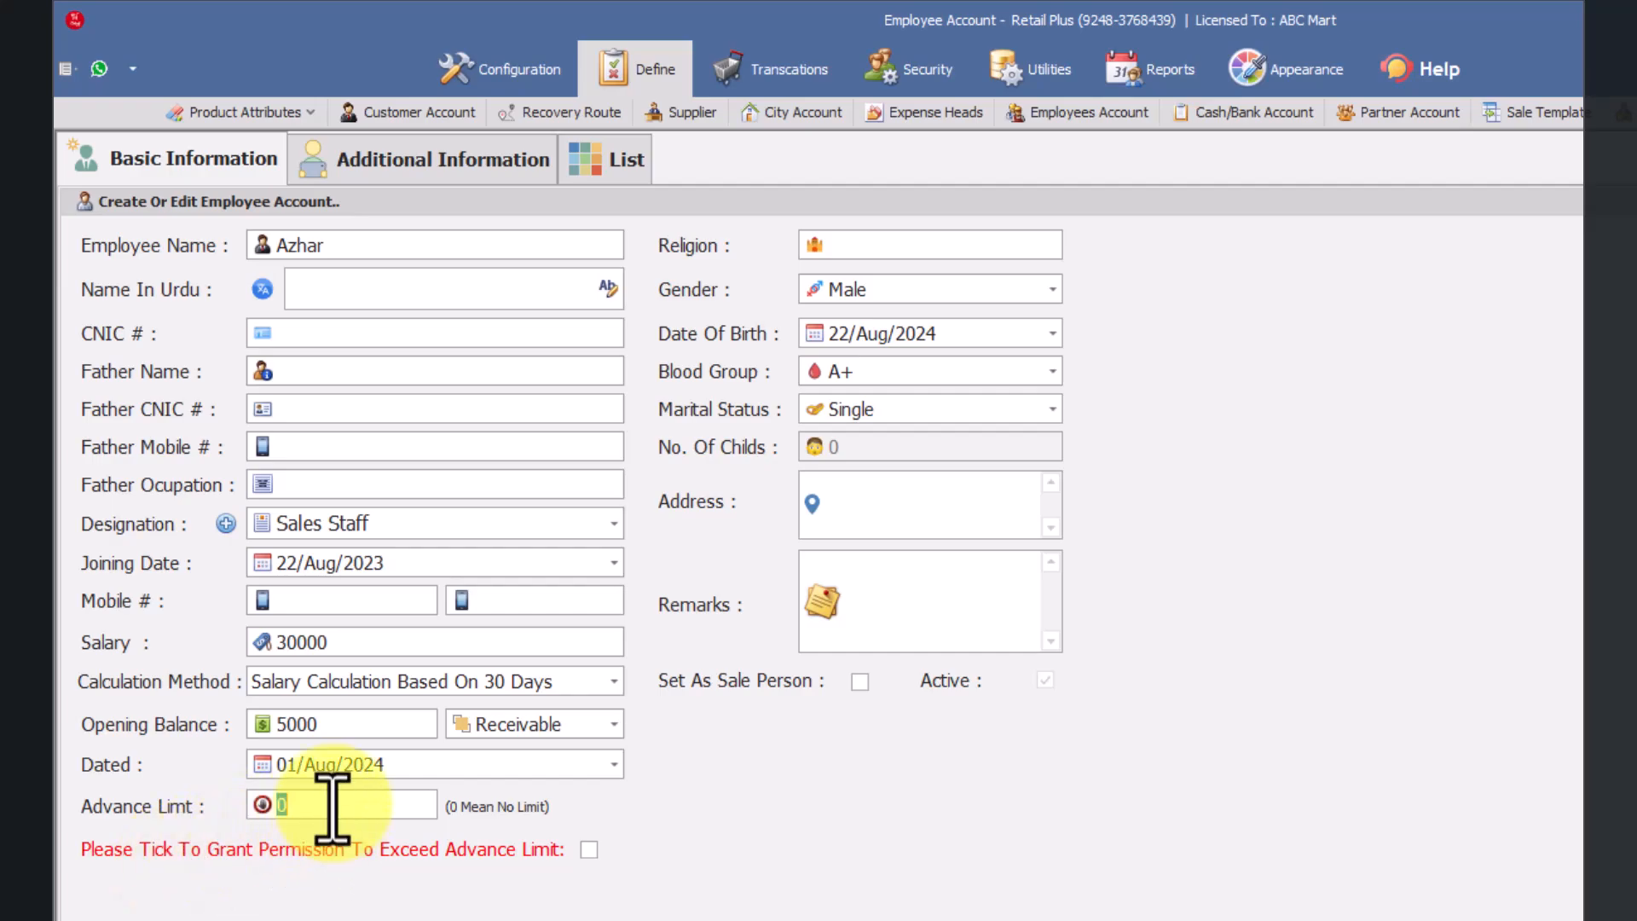
# Step: Set the employee's advance limit to 10,000 and grant permission to exceed the advance limit
pyautogui.write('5000')
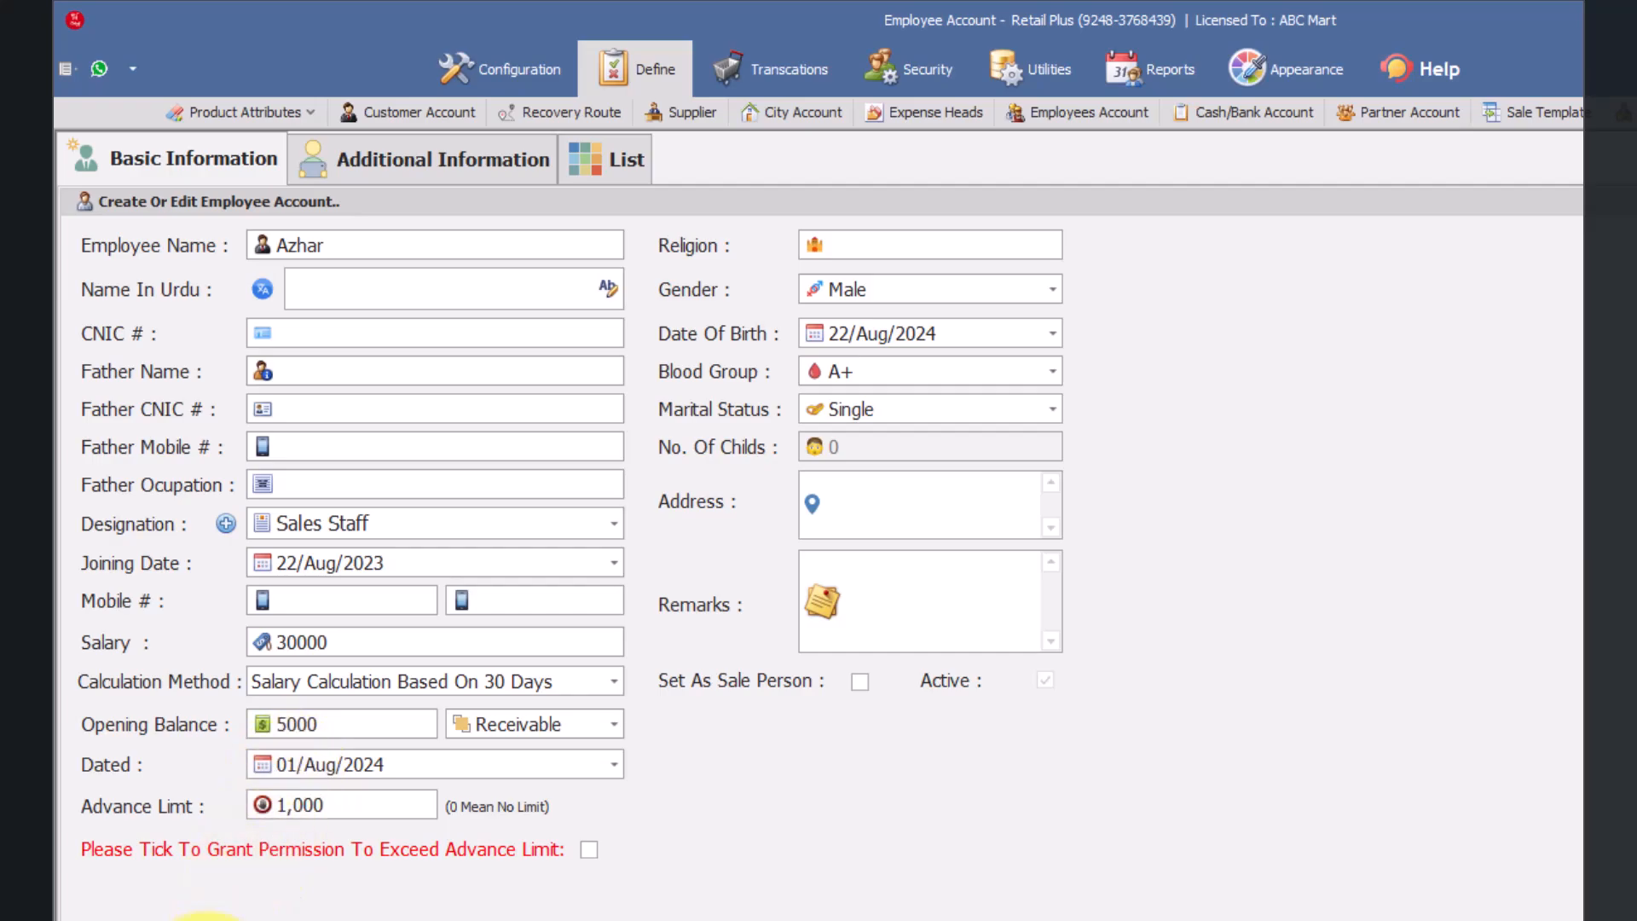
pyautogui.click(590, 850)
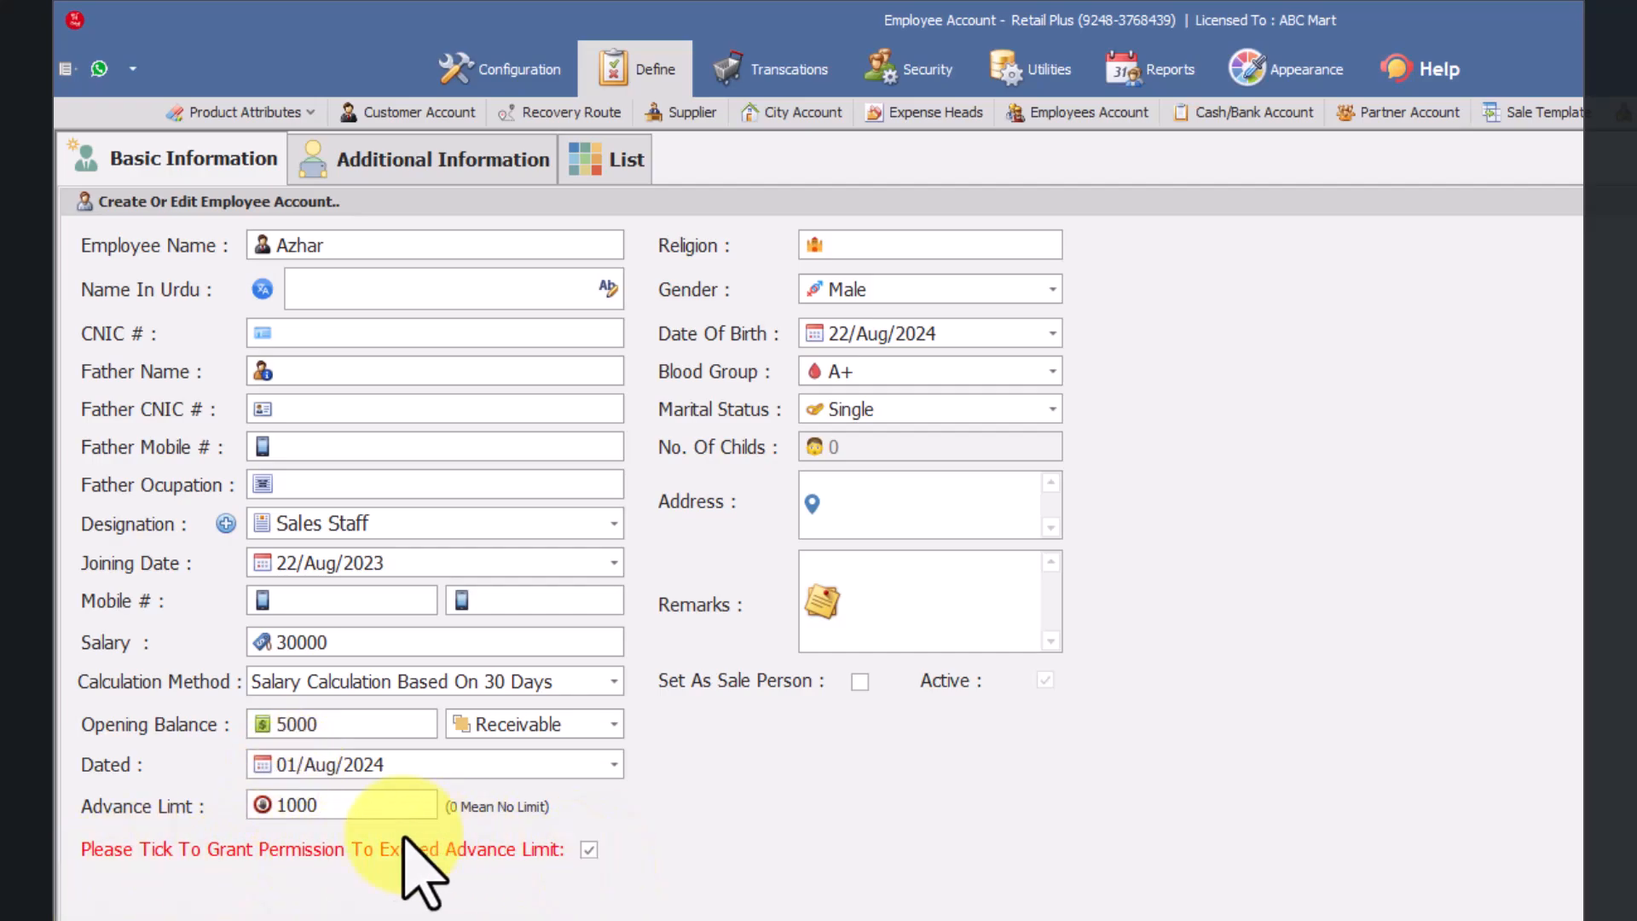
pyautogui.click(339, 808)
pyautogui.write('0,')
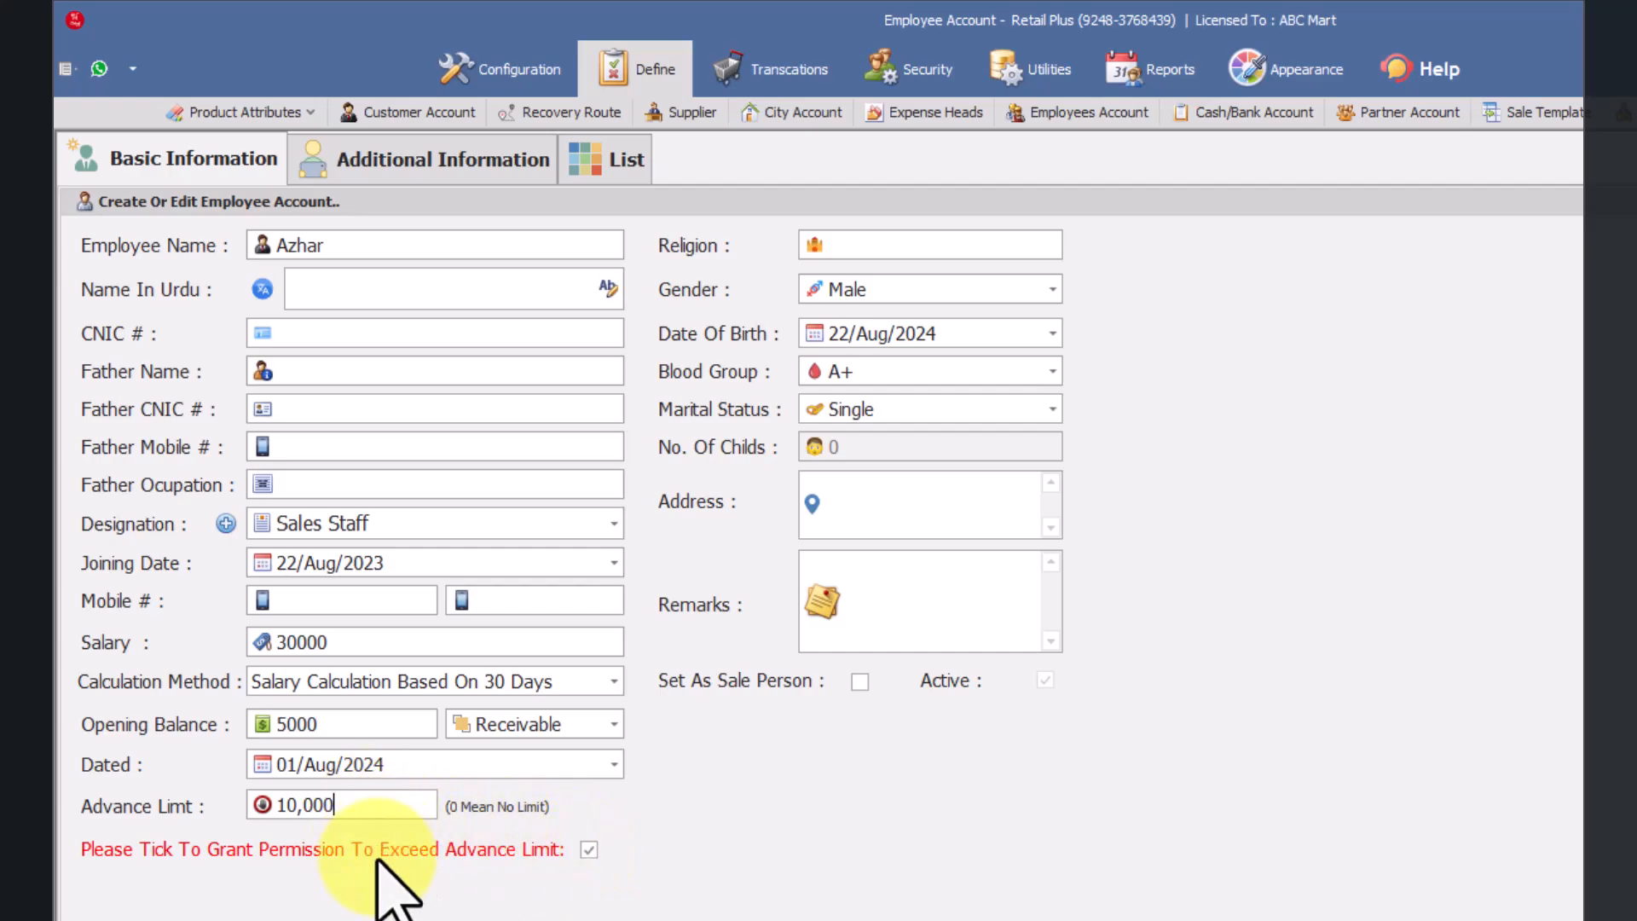
# Step: Withdraw the permission to exceed the advance limit and view the available gender options
pyautogui.click(586, 852)
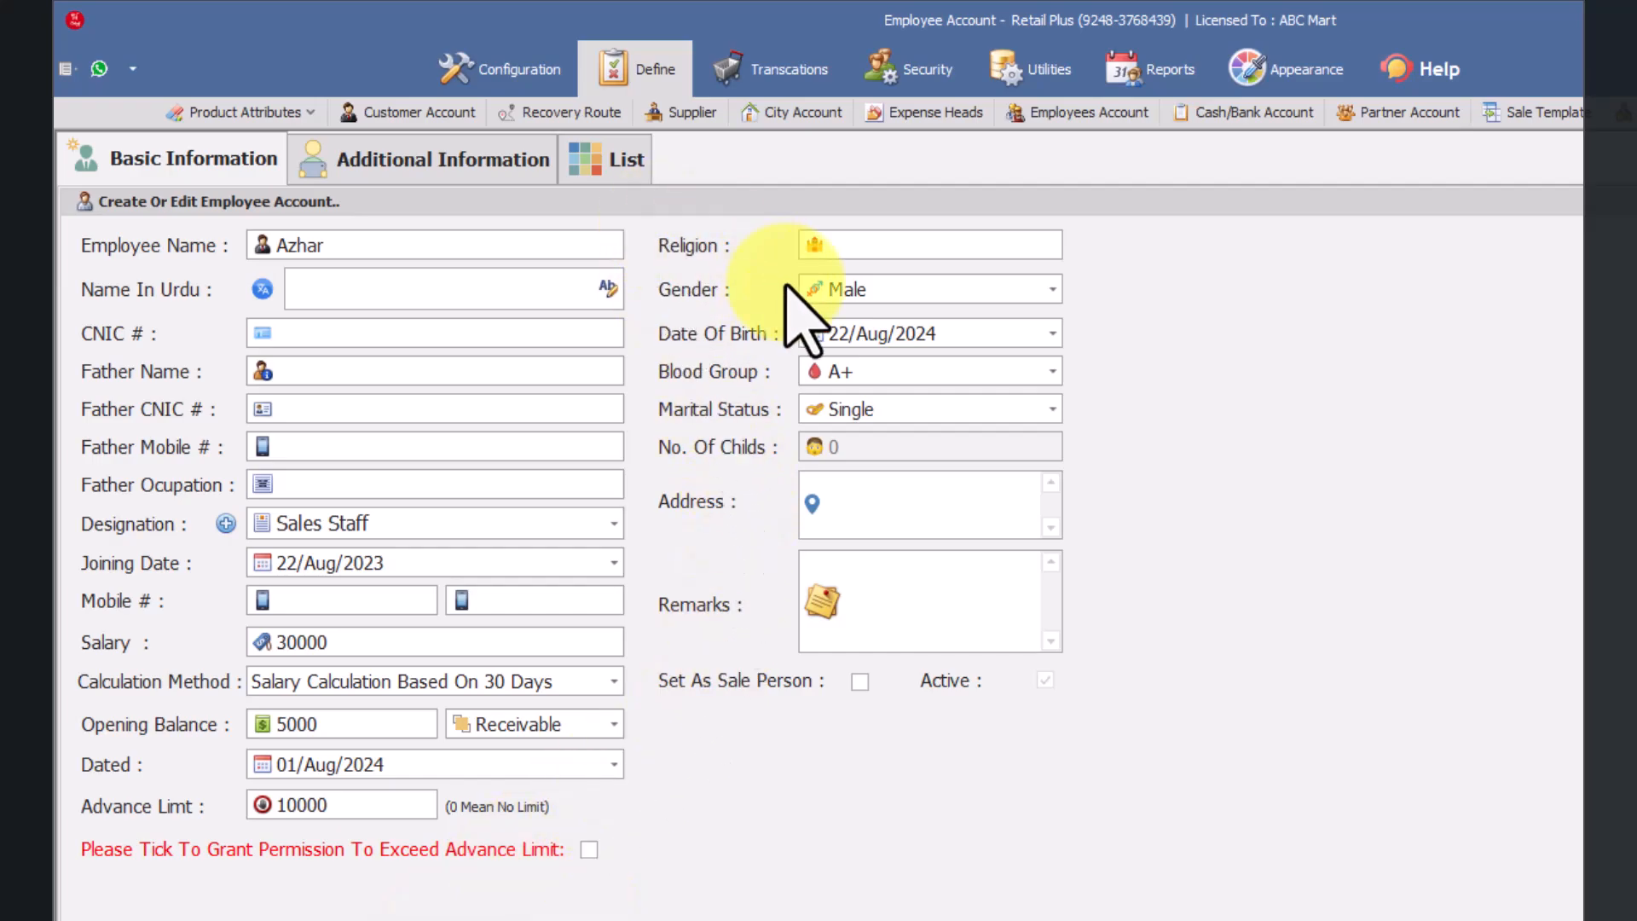
pyautogui.click(879, 499)
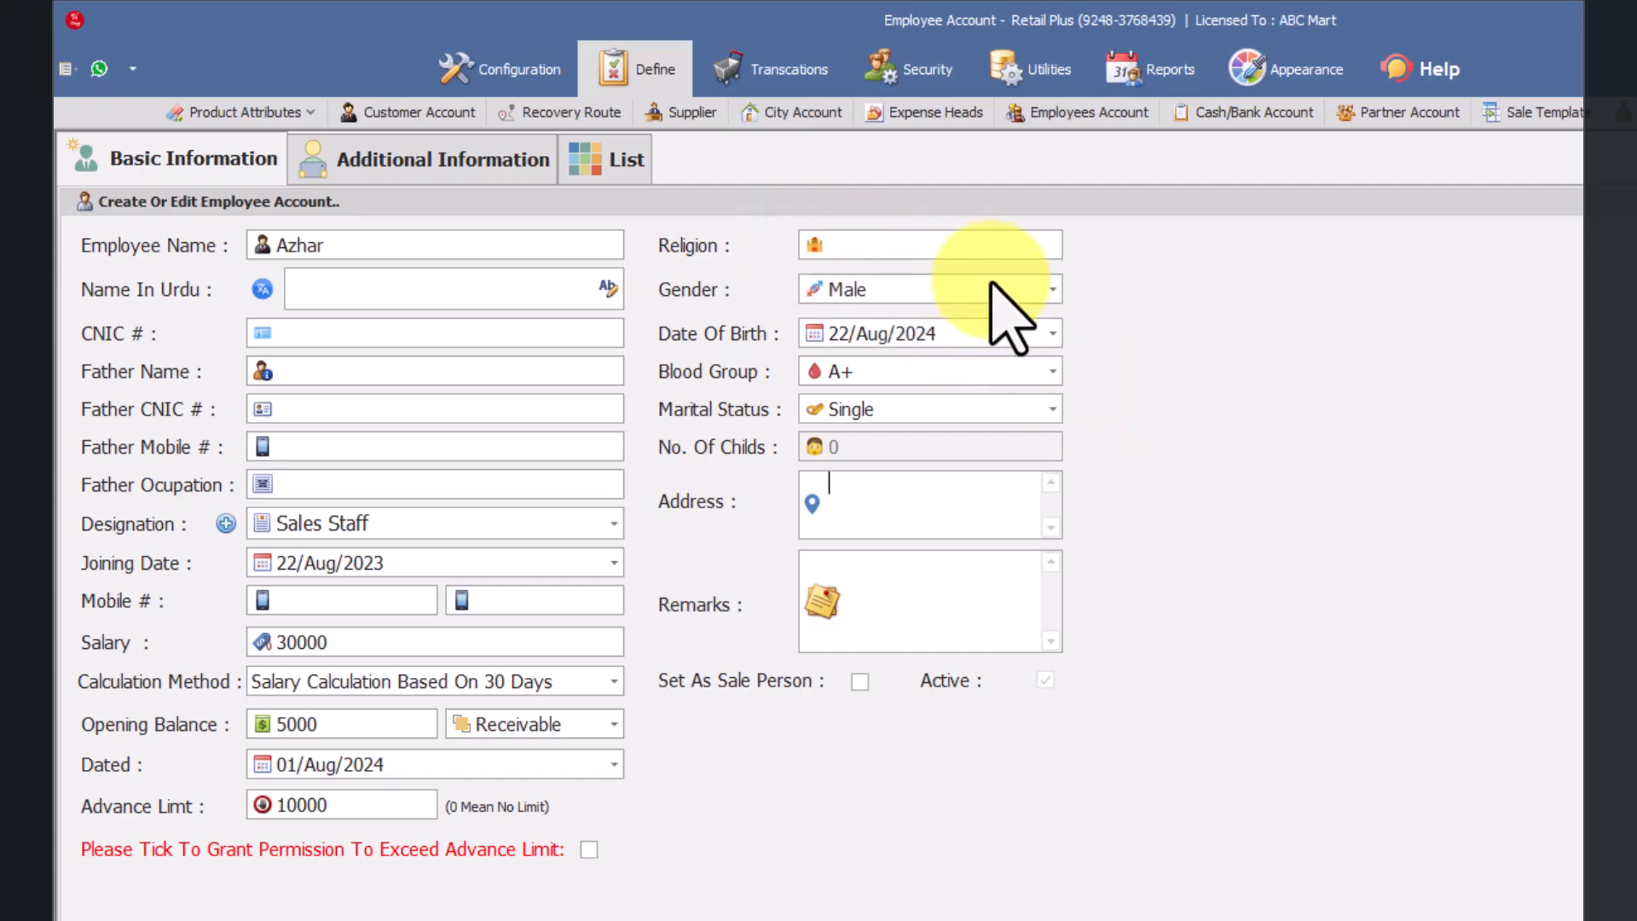
pyautogui.click(889, 249)
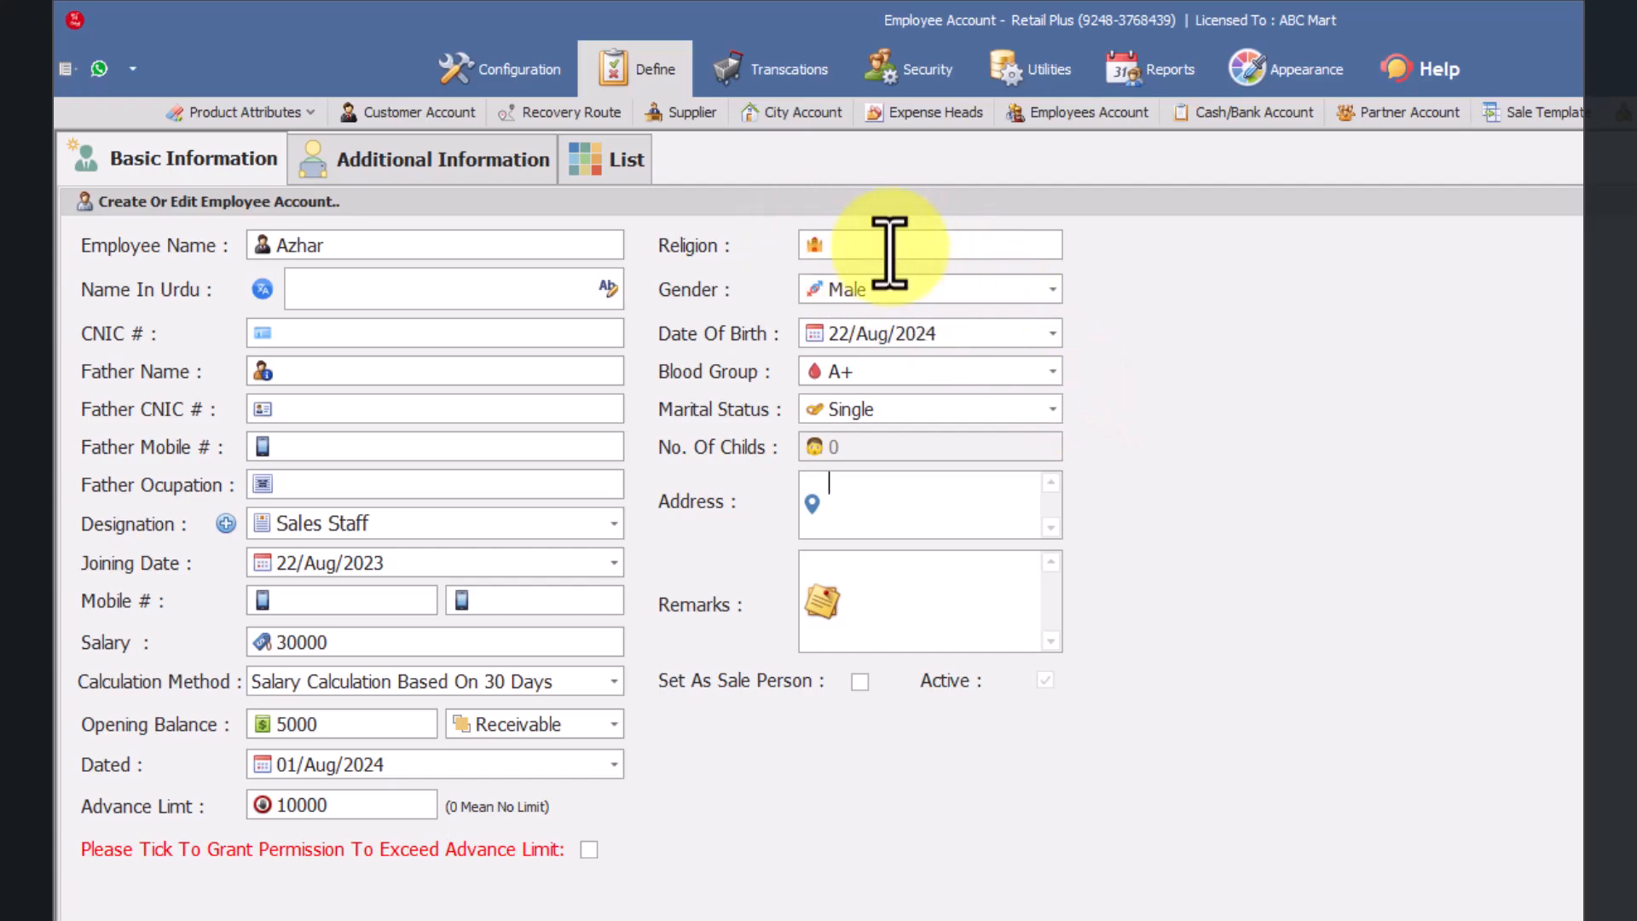
pyautogui.click(912, 294)
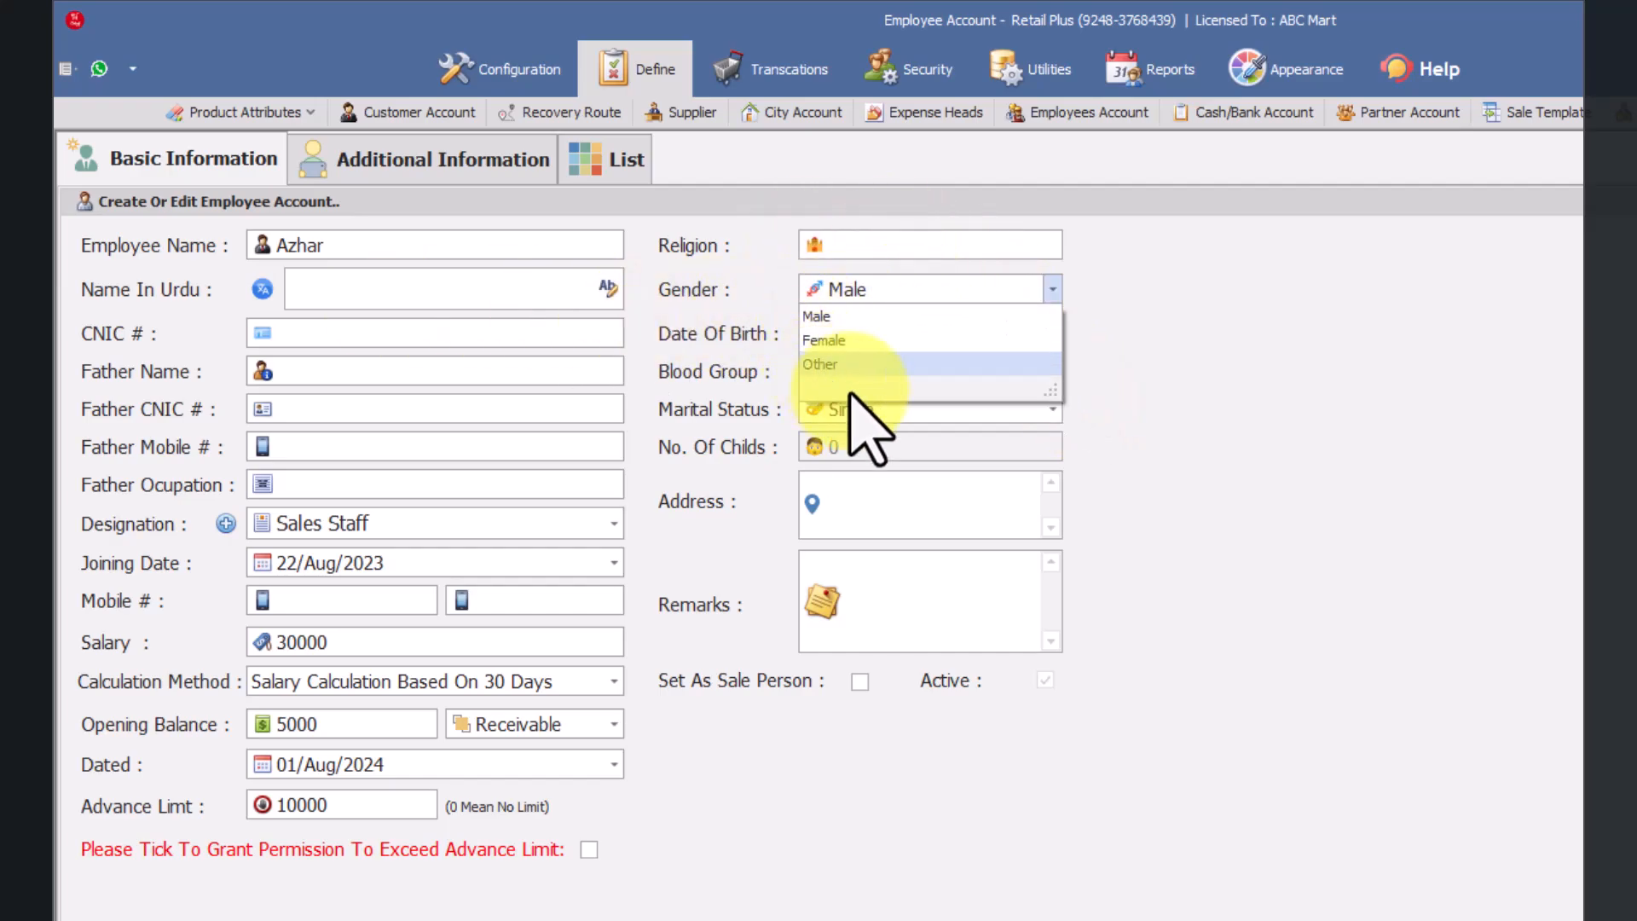
pyautogui.click(735, 469)
# Step: Try Married as the marital status, visit the number-of-children field, and restore the status to Single
pyautogui.click(887, 409)
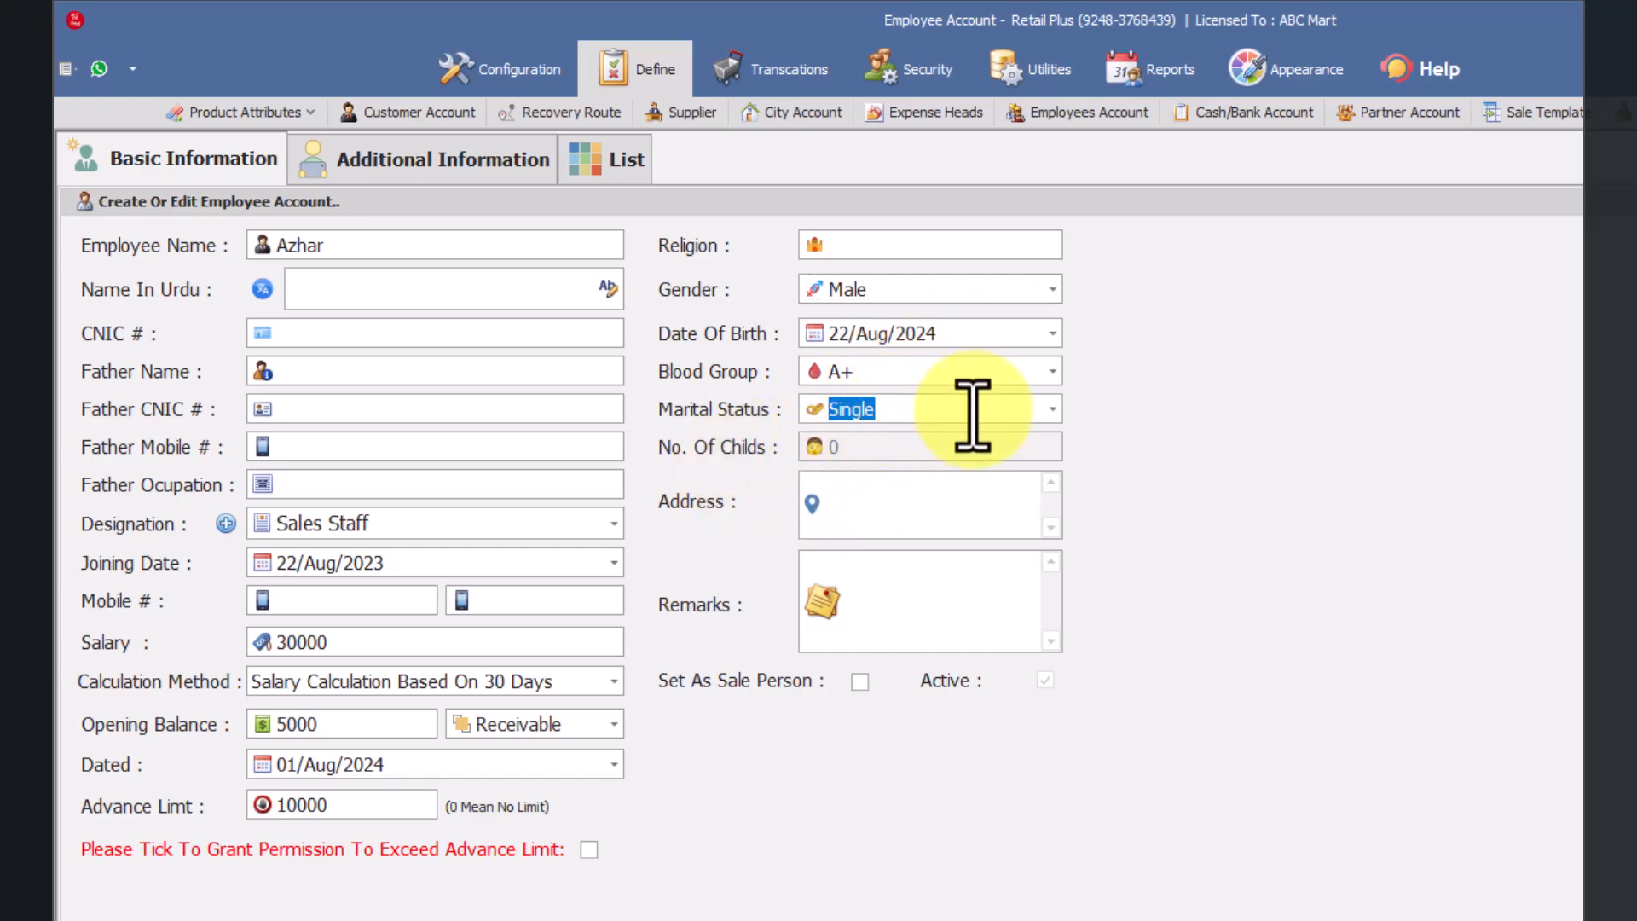
pyautogui.click(1053, 411)
pyautogui.click(823, 435)
pyautogui.click(906, 486)
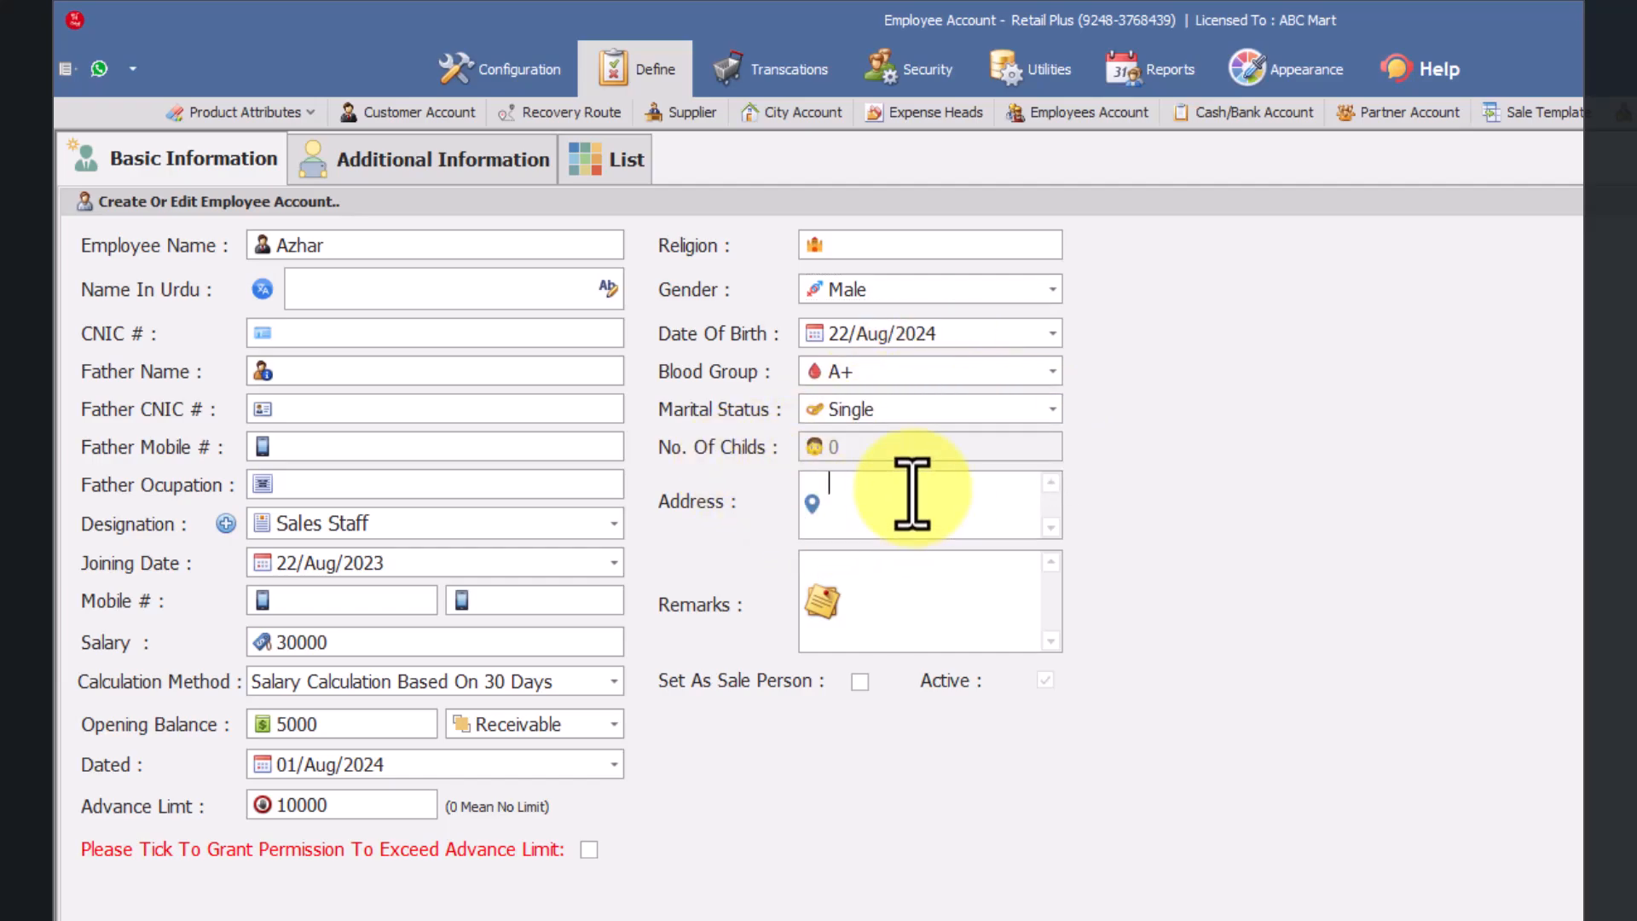
pyautogui.click(1054, 412)
pyautogui.click(928, 457)
pyautogui.click(871, 451)
pyautogui.click(1054, 411)
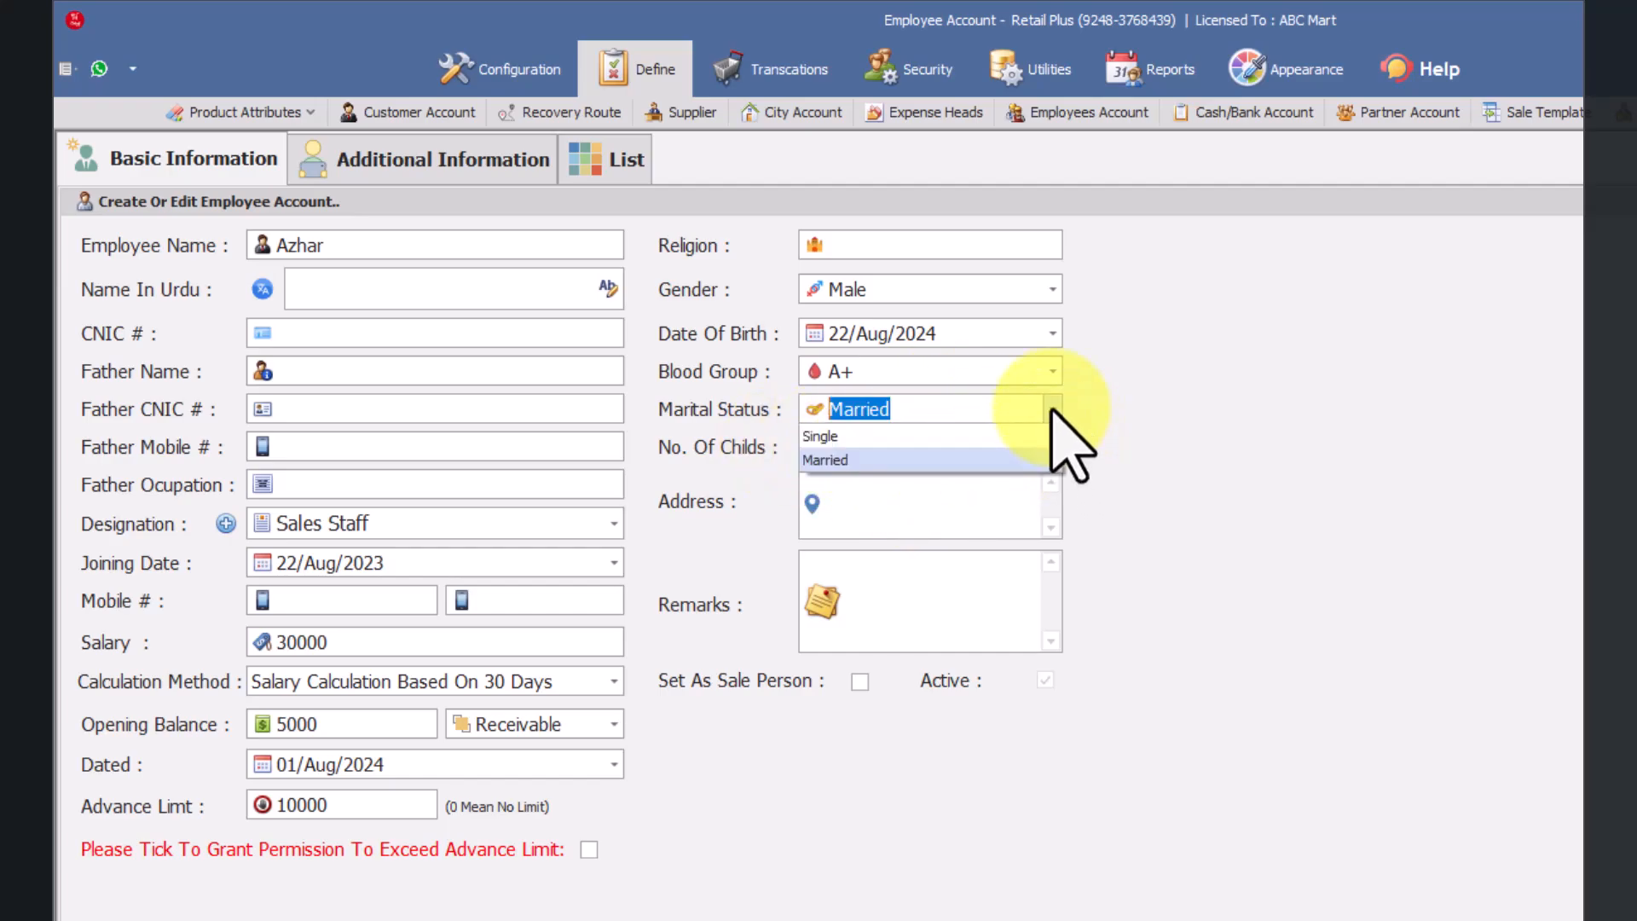
pyautogui.click(930, 437)
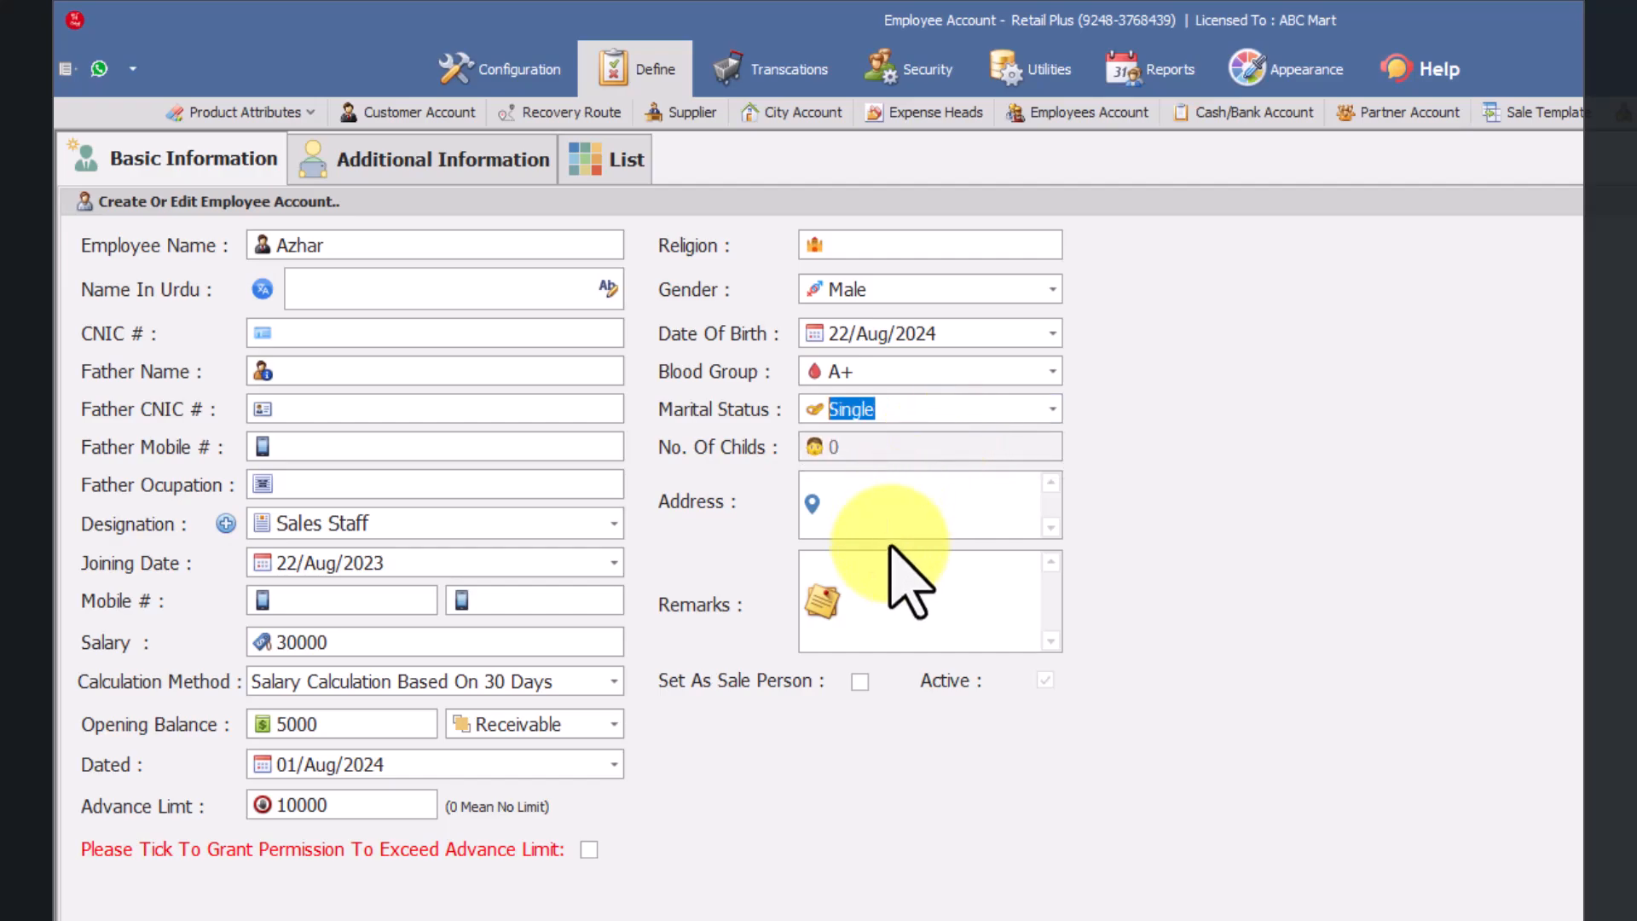
pyautogui.click(876, 503)
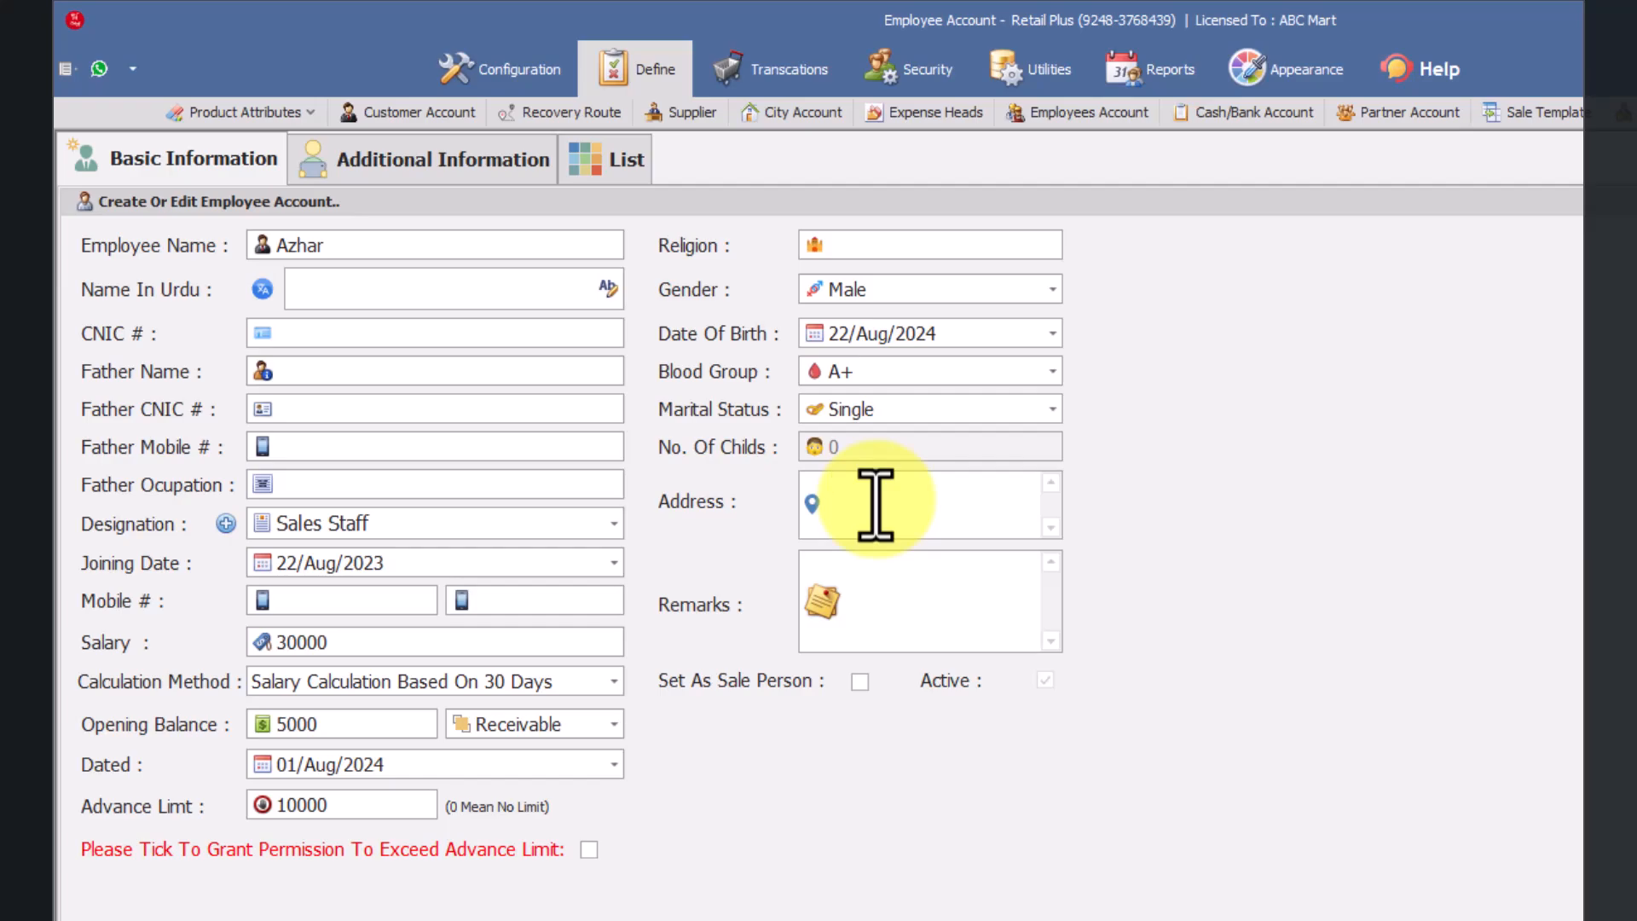
pyautogui.click(867, 596)
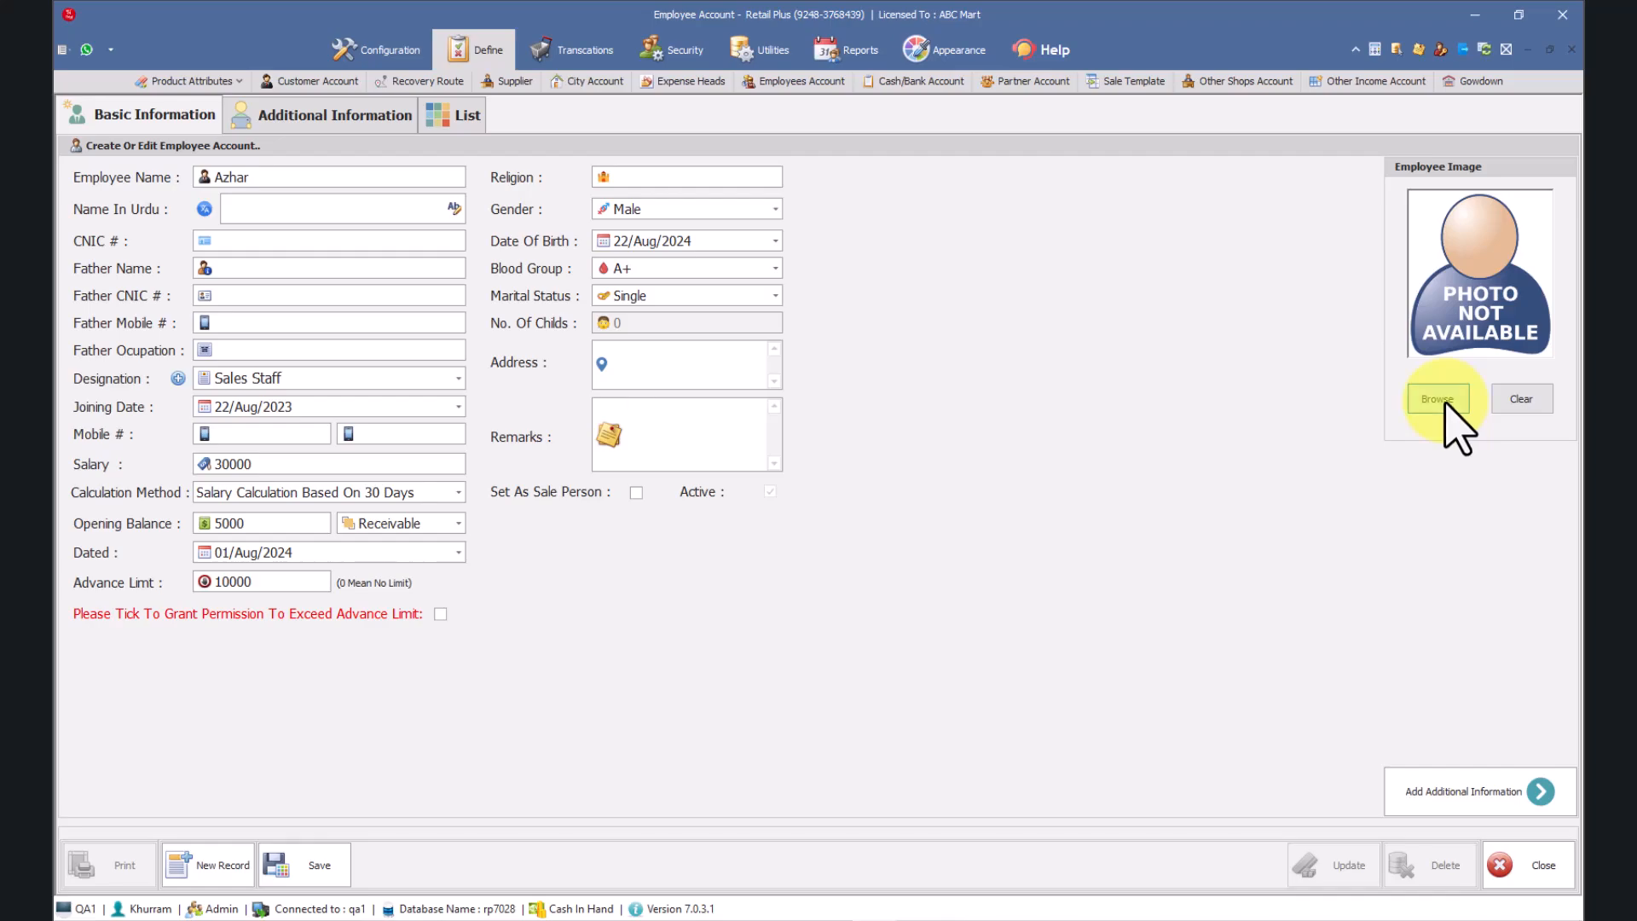
# Step: Load the photo of the bearded man from the Desktop as the employee image and open the additional employee information
pyautogui.click(1447, 404)
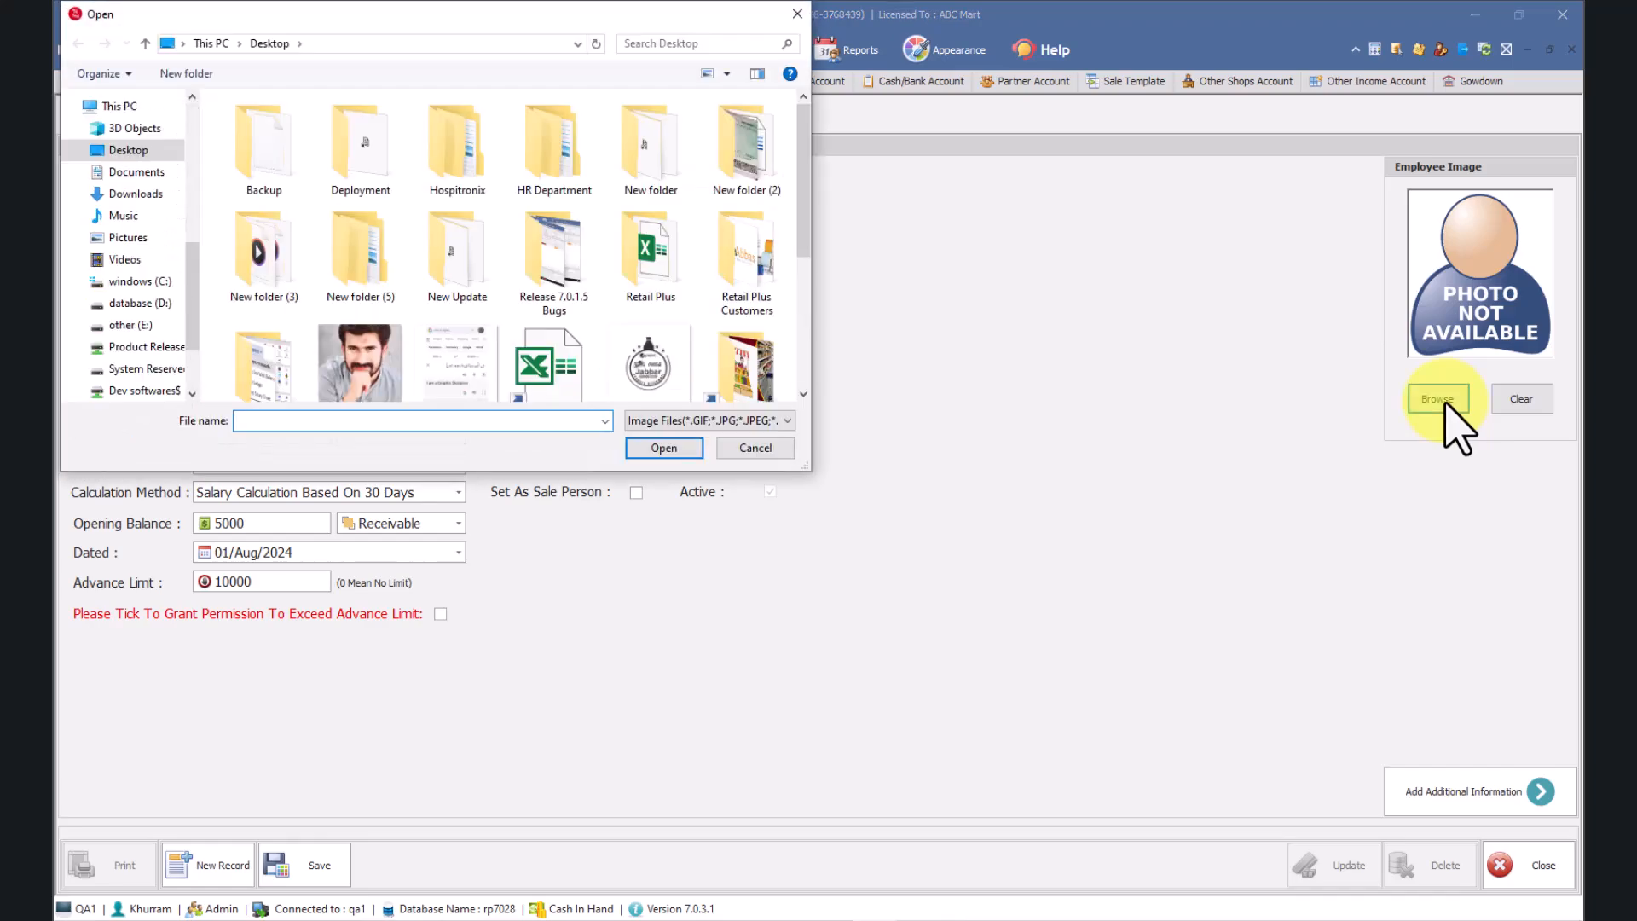
pyautogui.doubleClick(350, 380)
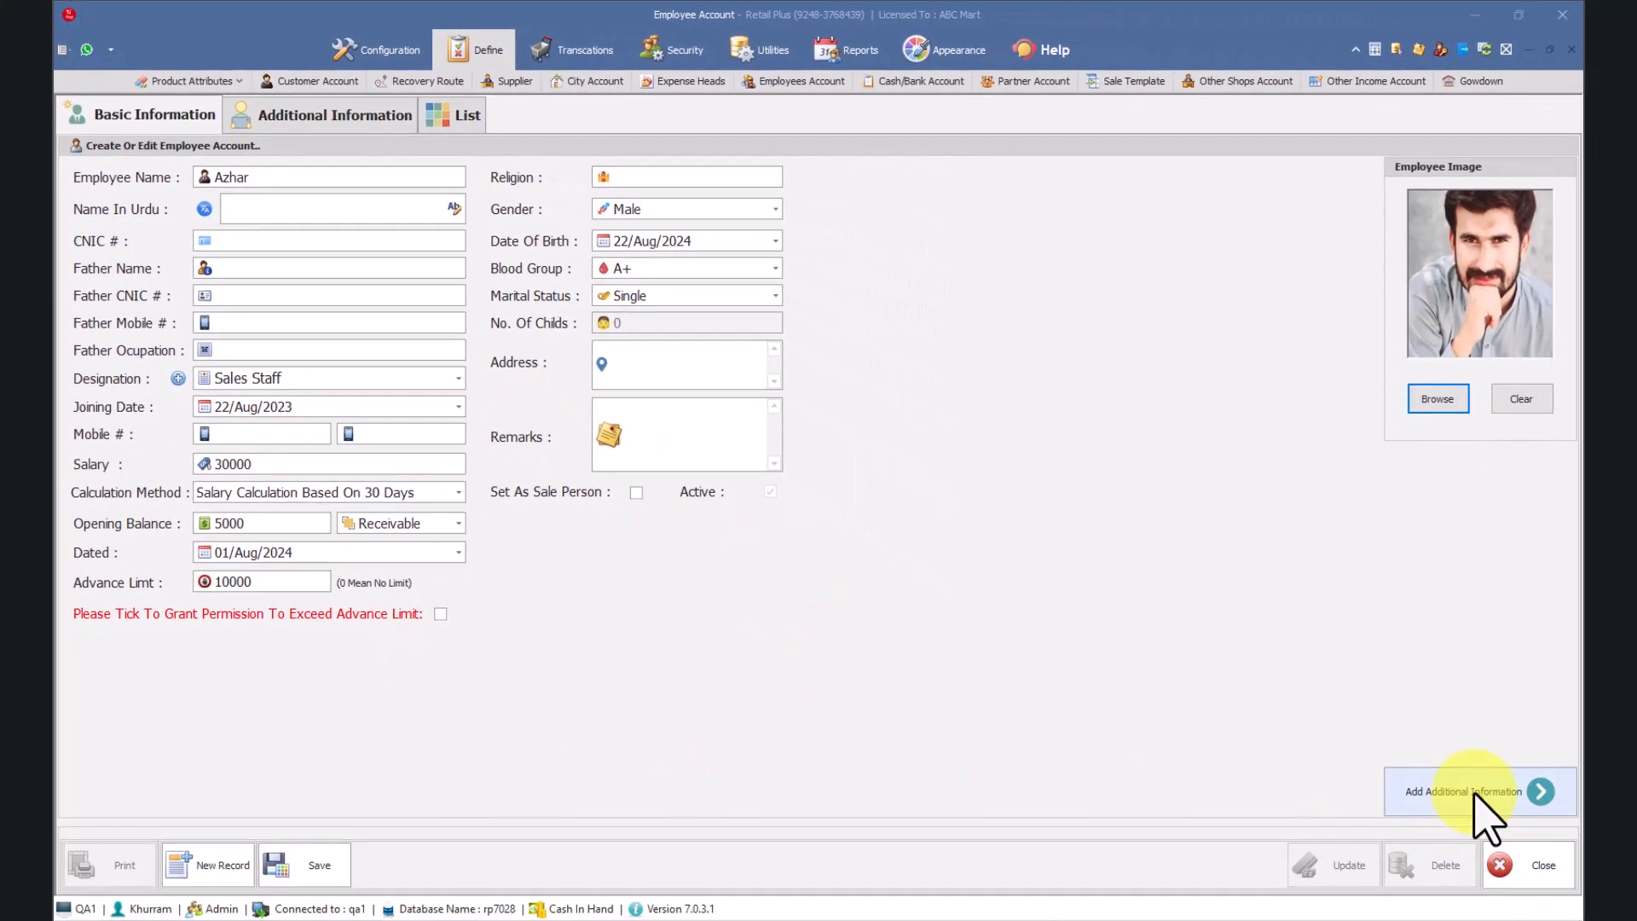
pyautogui.click(1488, 806)
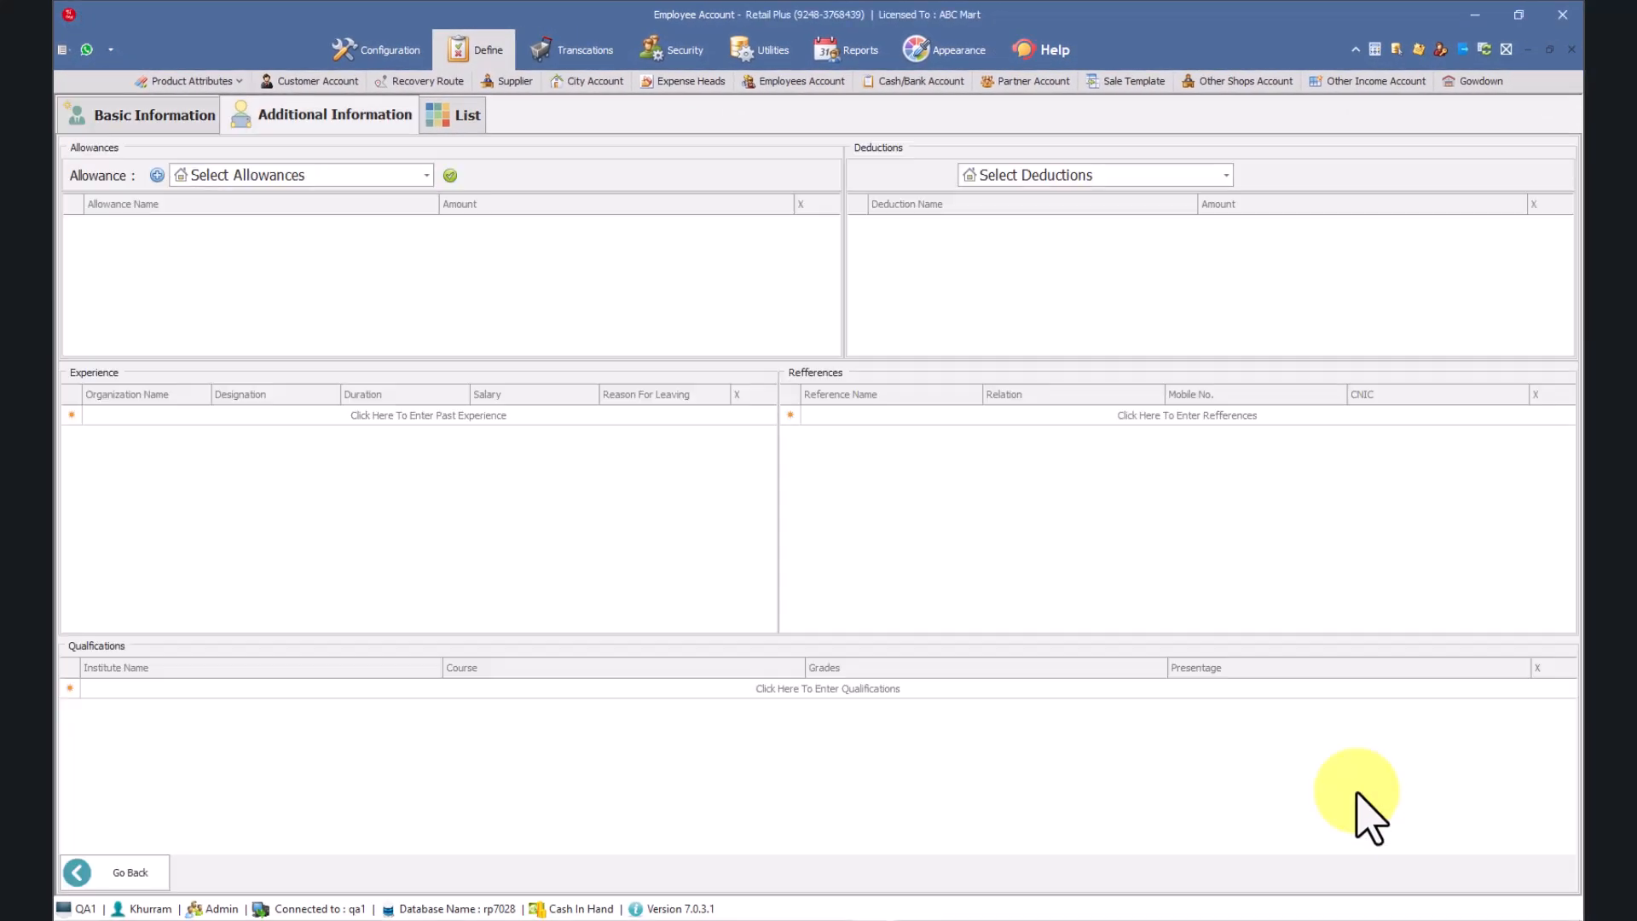
pyautogui.click(274, 175)
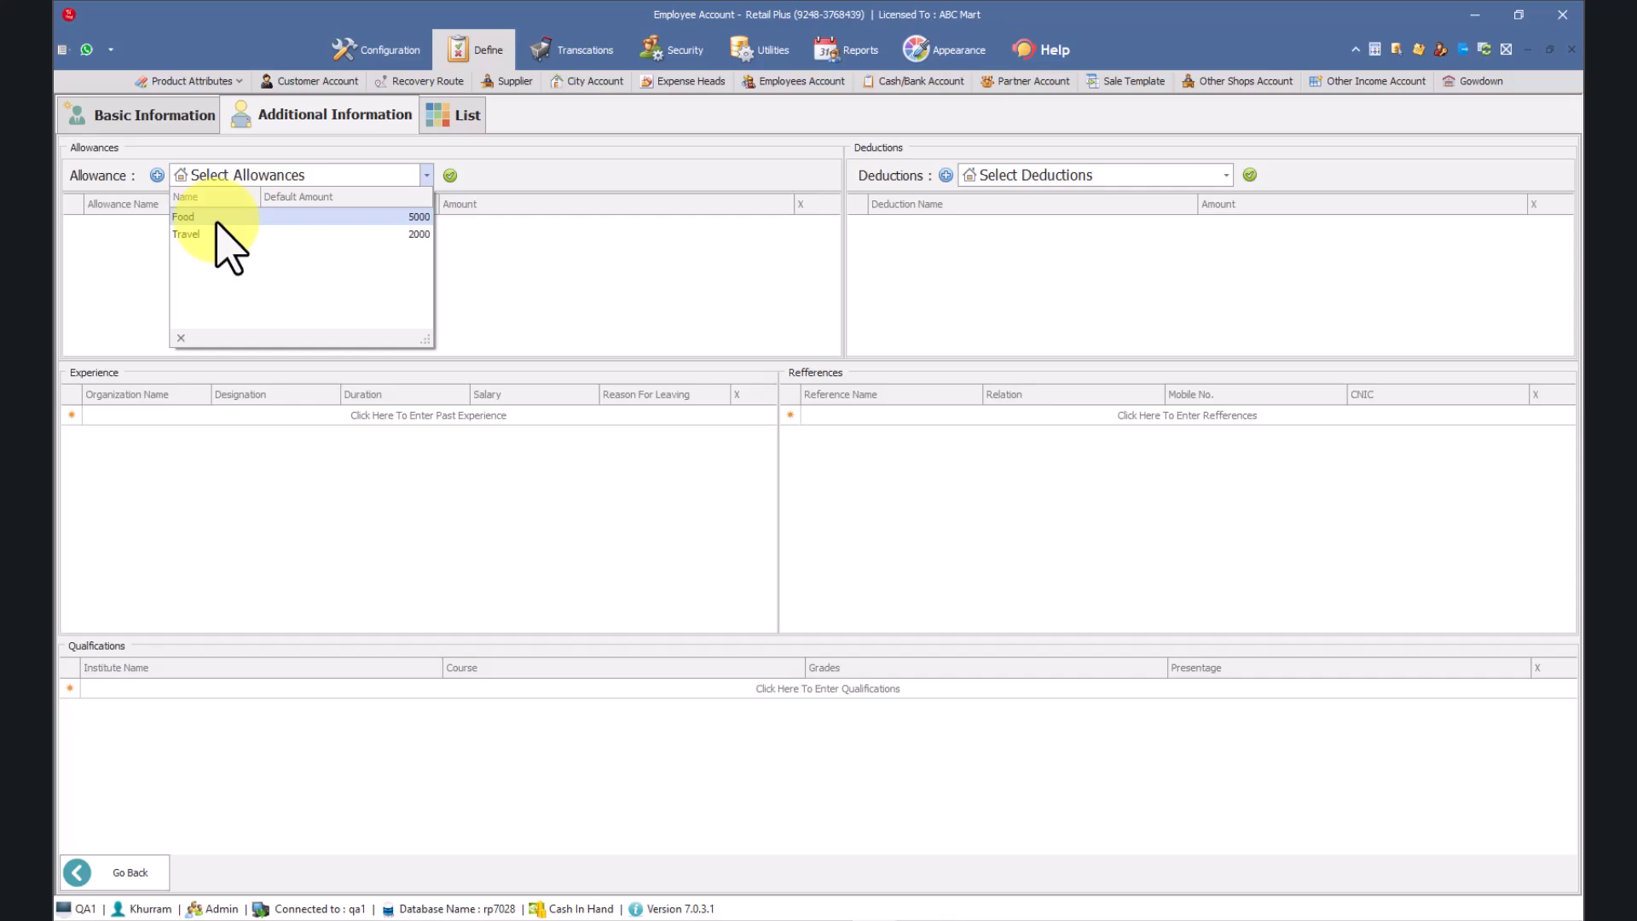
pyautogui.click(154, 175)
pyautogui.click(157, 175)
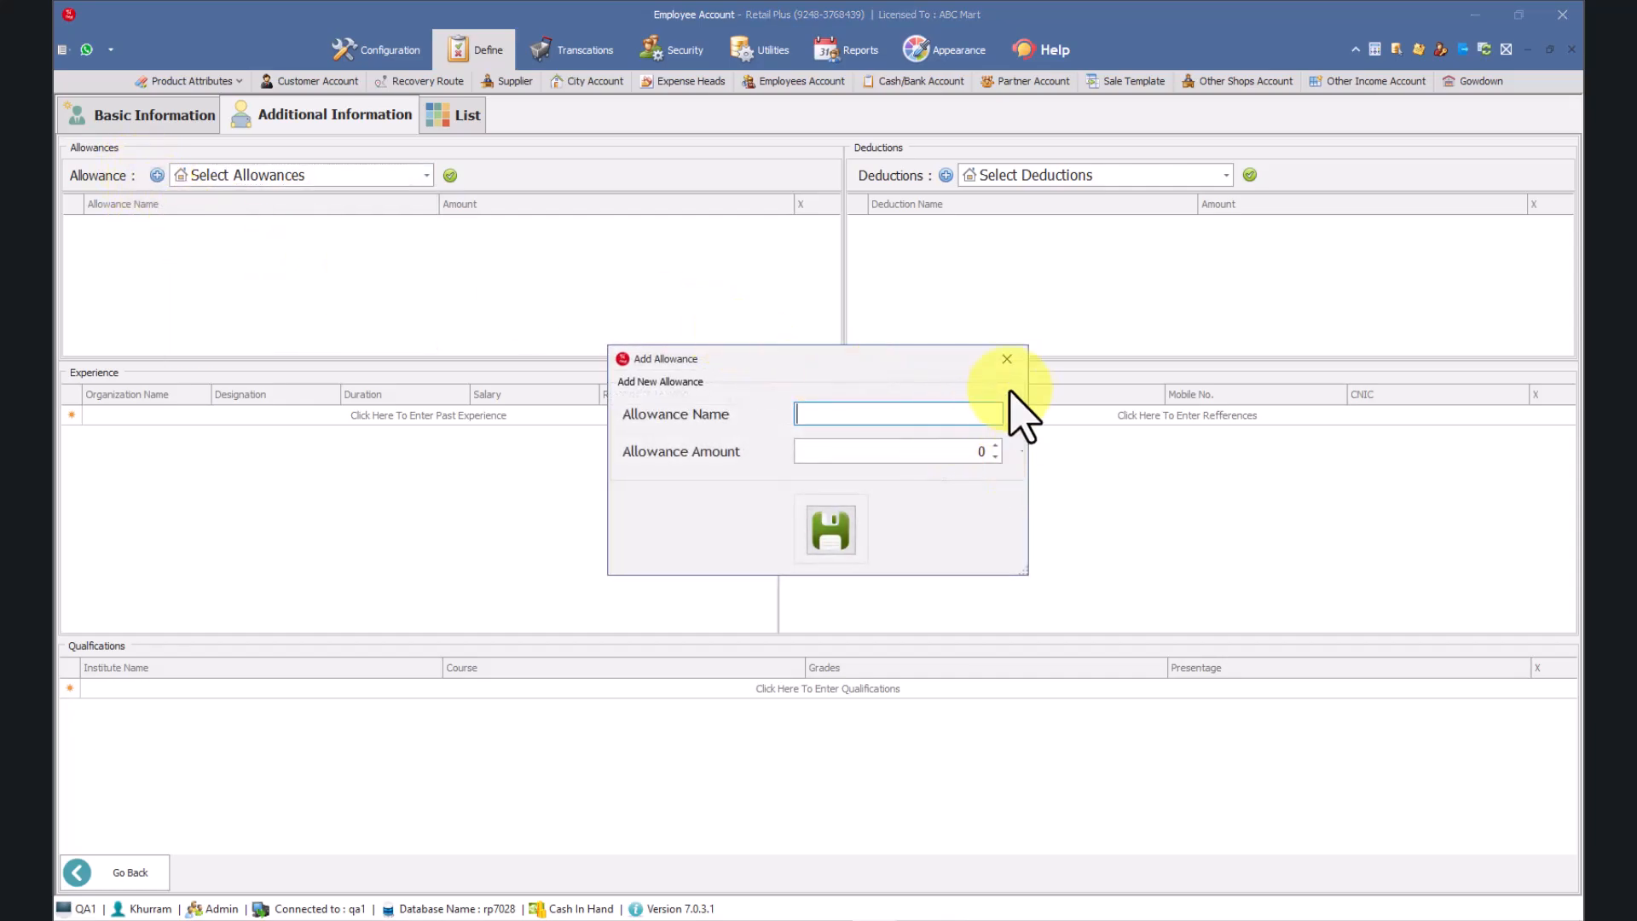
pyautogui.click(1022, 369)
# Step: Add the Food allowance with its default amount of 5000 to the employee and choose Travel in the allowance selection
pyautogui.click(317, 177)
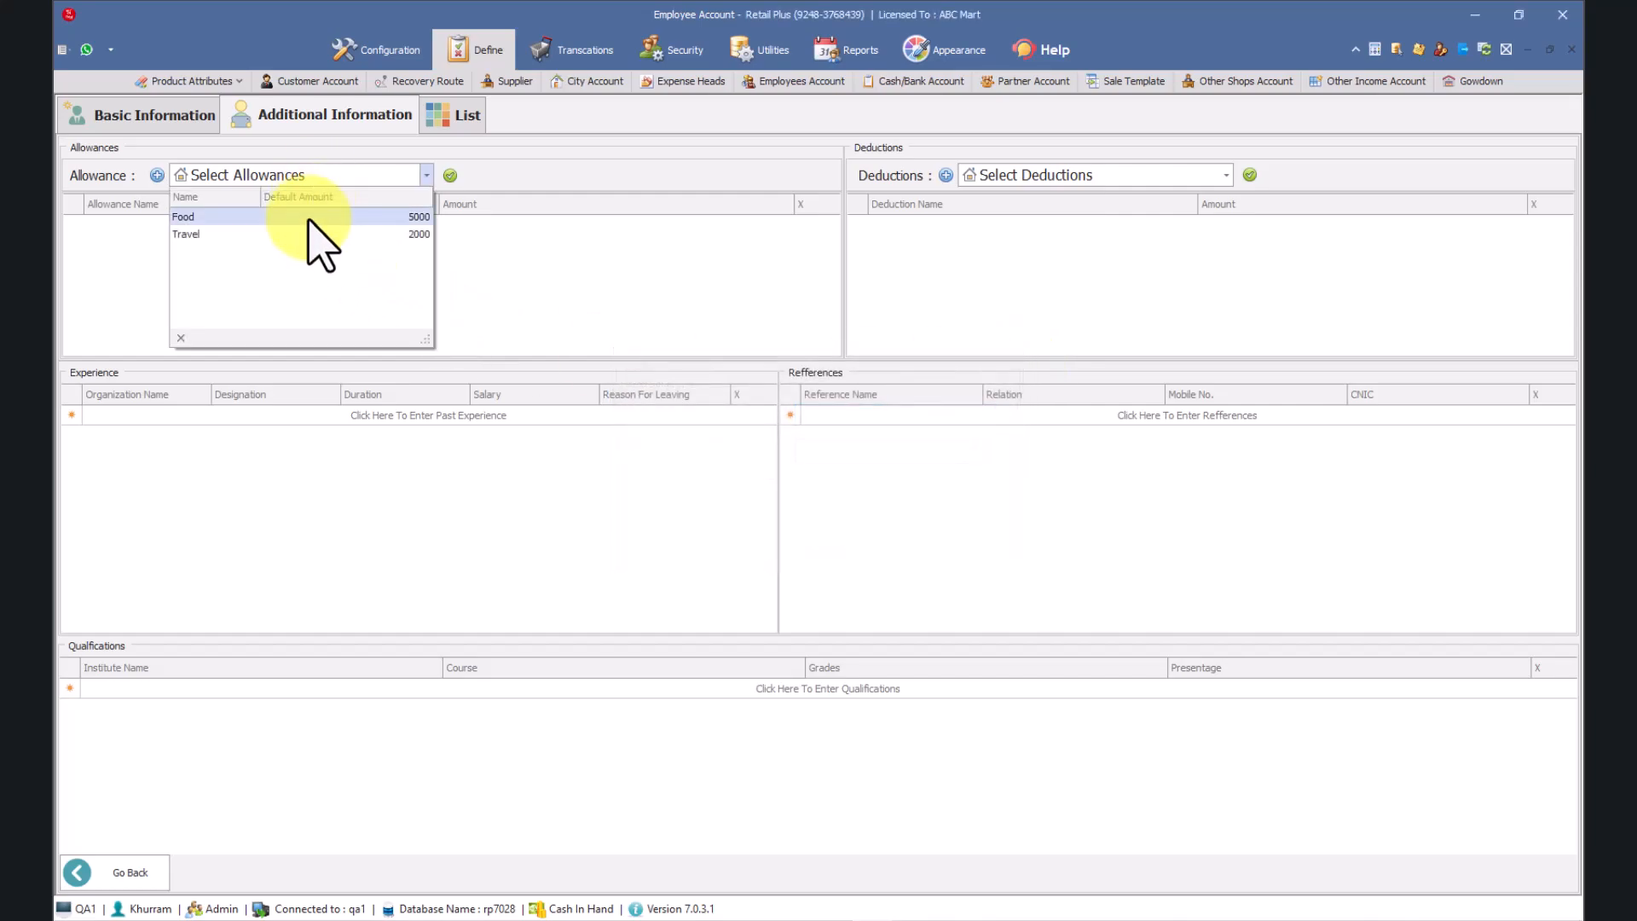
pyautogui.click(310, 219)
pyautogui.click(449, 176)
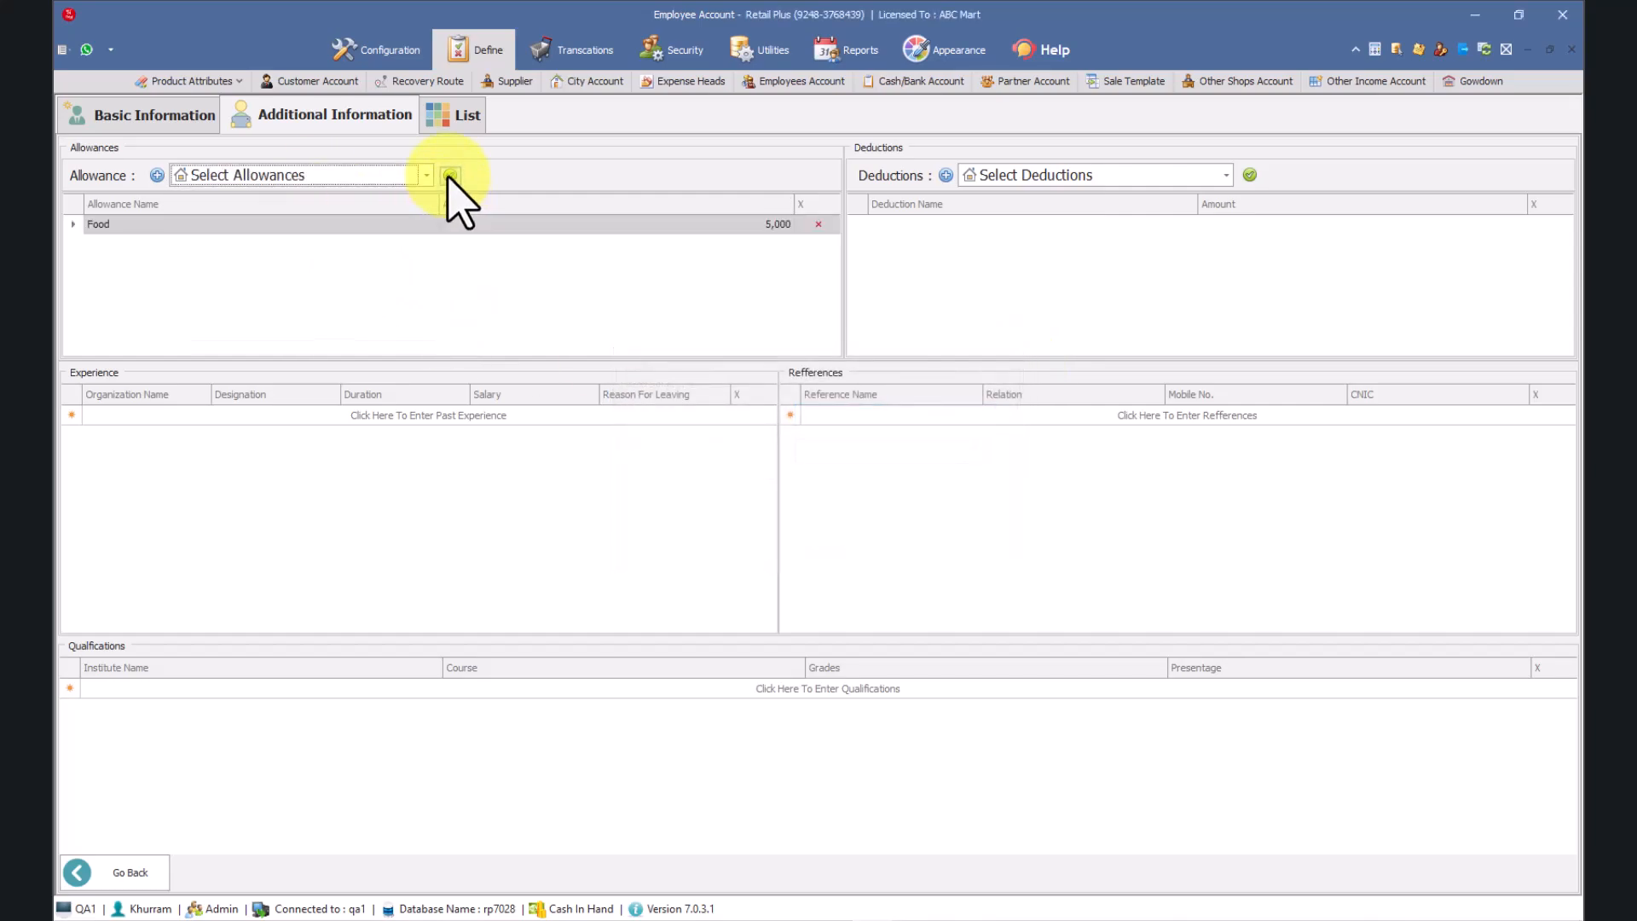
pyautogui.click(349, 178)
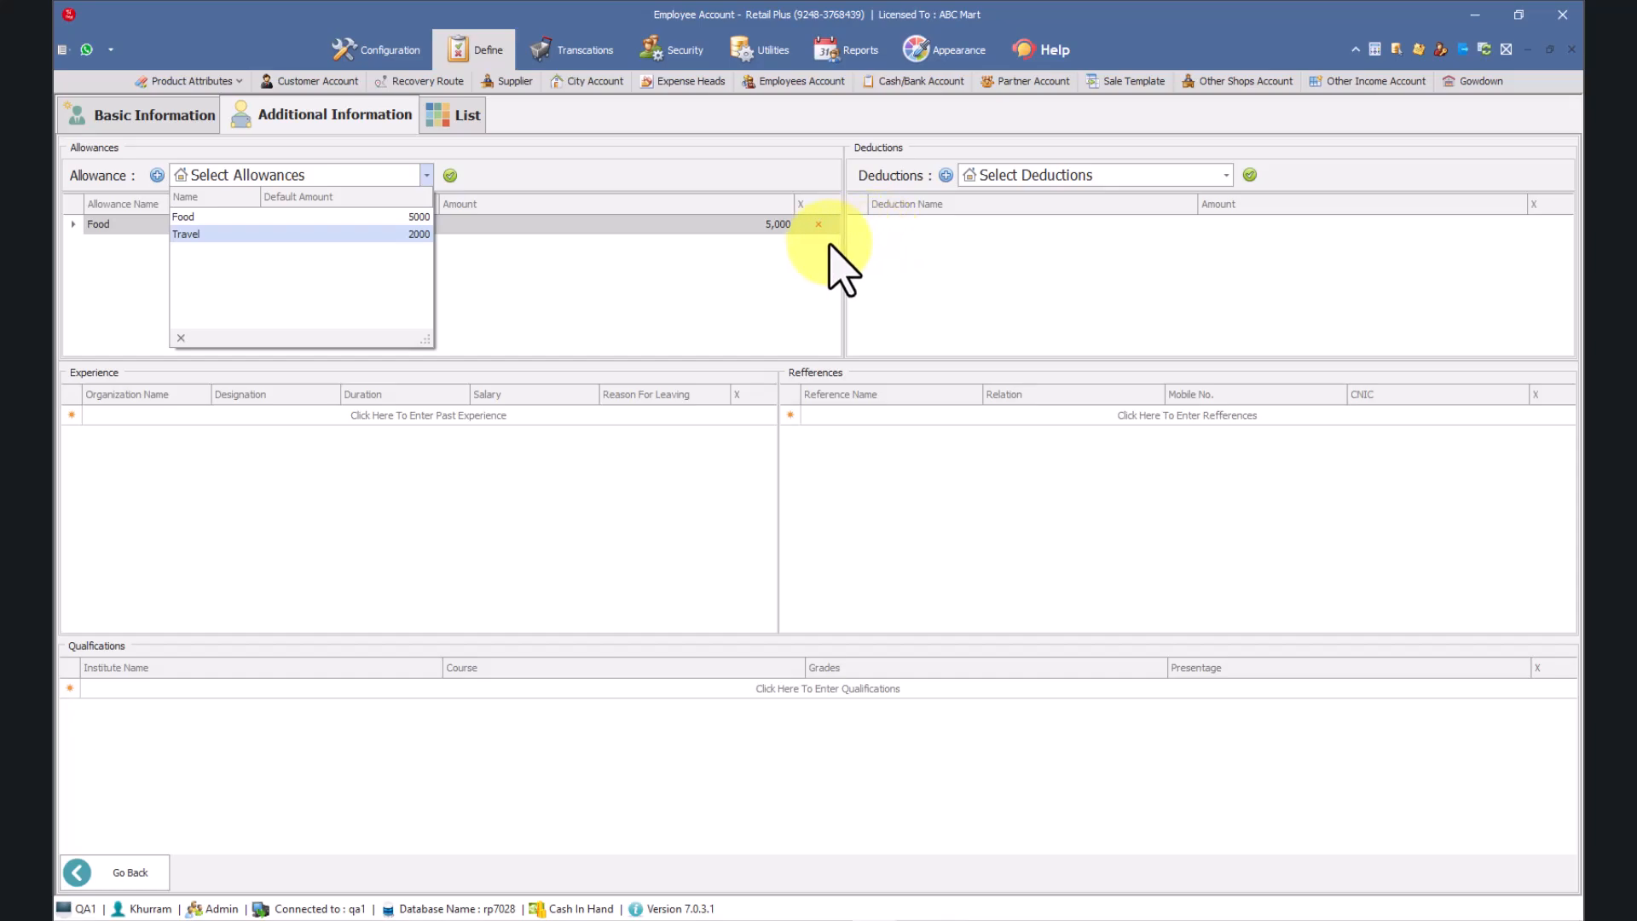
pyautogui.click(402, 233)
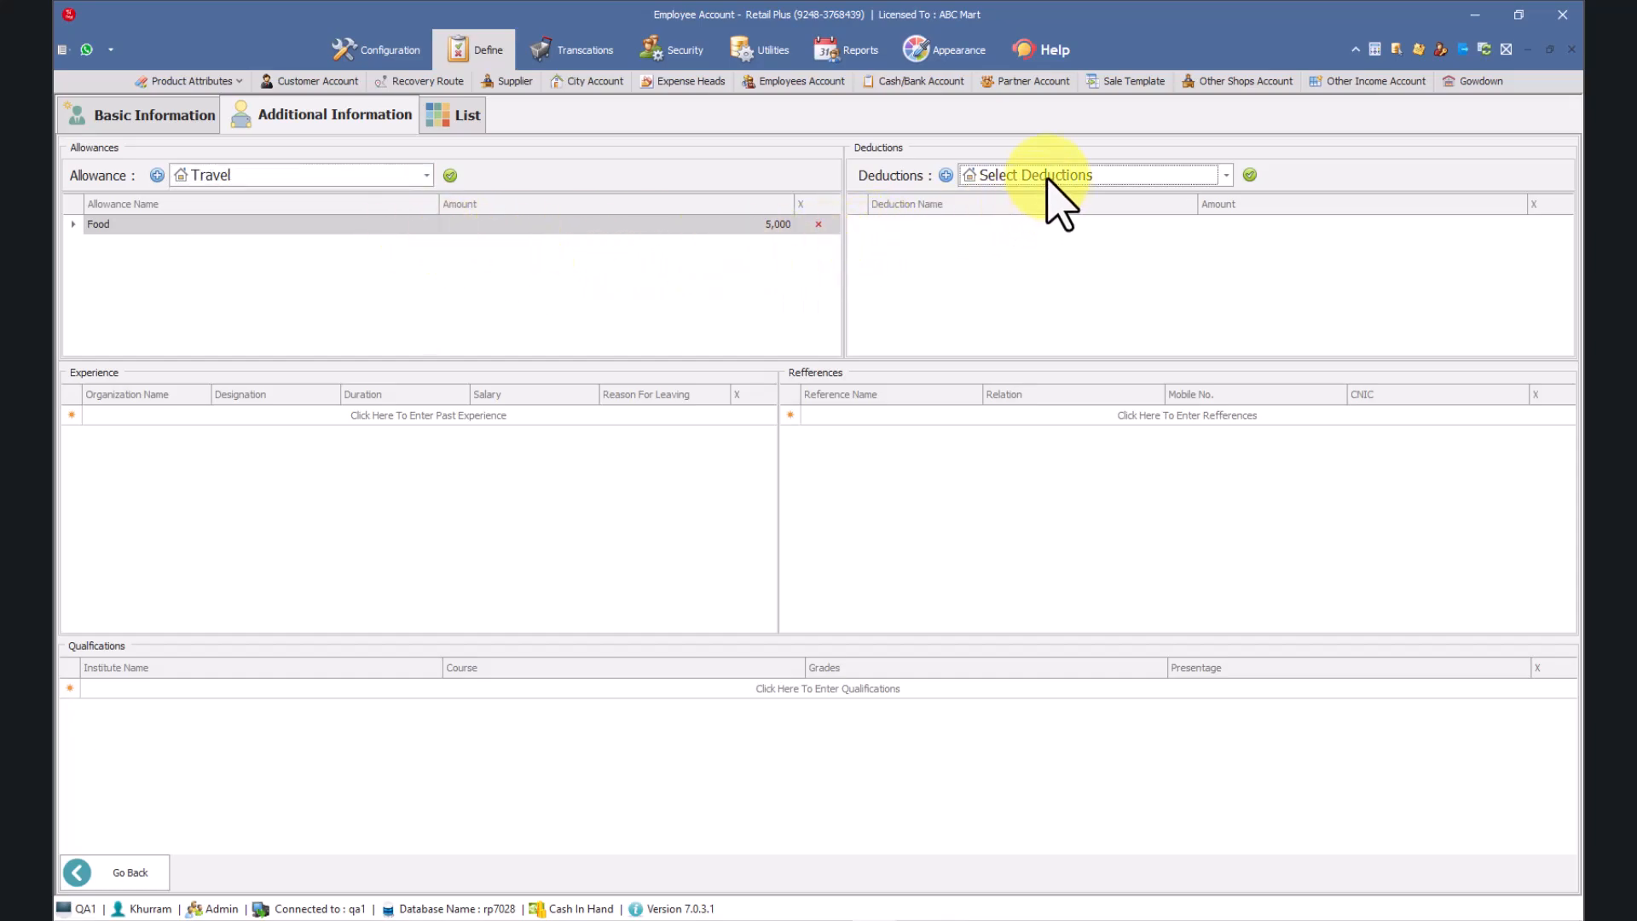
# Step: Start a blank past-experience entry and a blank reference entry for the employee
pyautogui.click(113, 418)
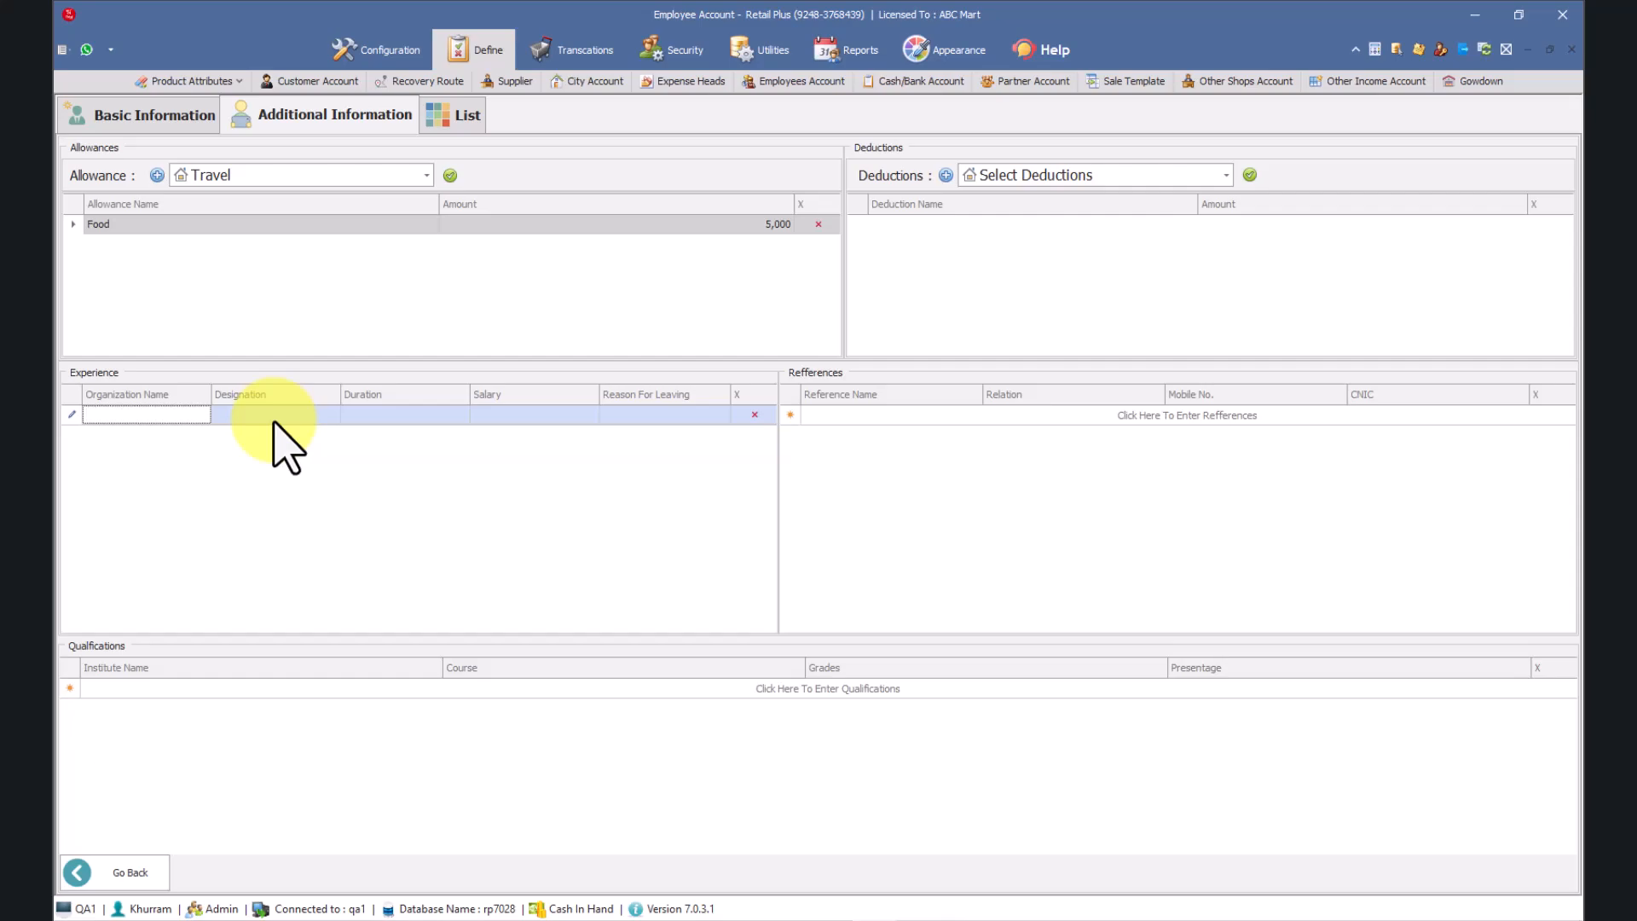
pyautogui.press('Tab')
pyautogui.press('Tab')
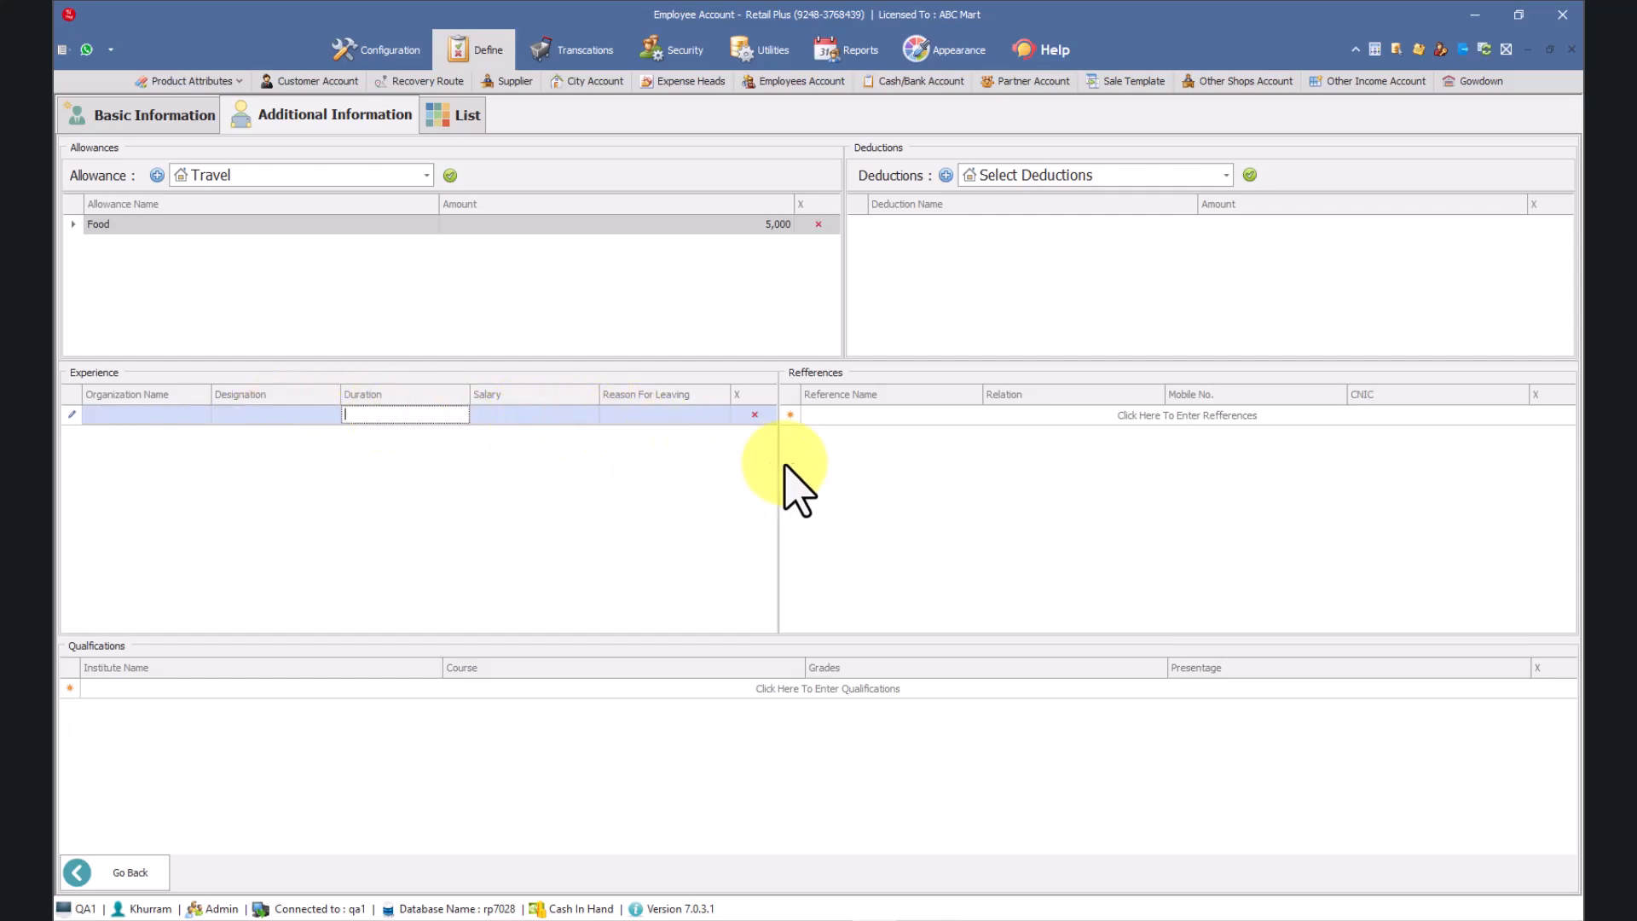
pyautogui.click(829, 416)
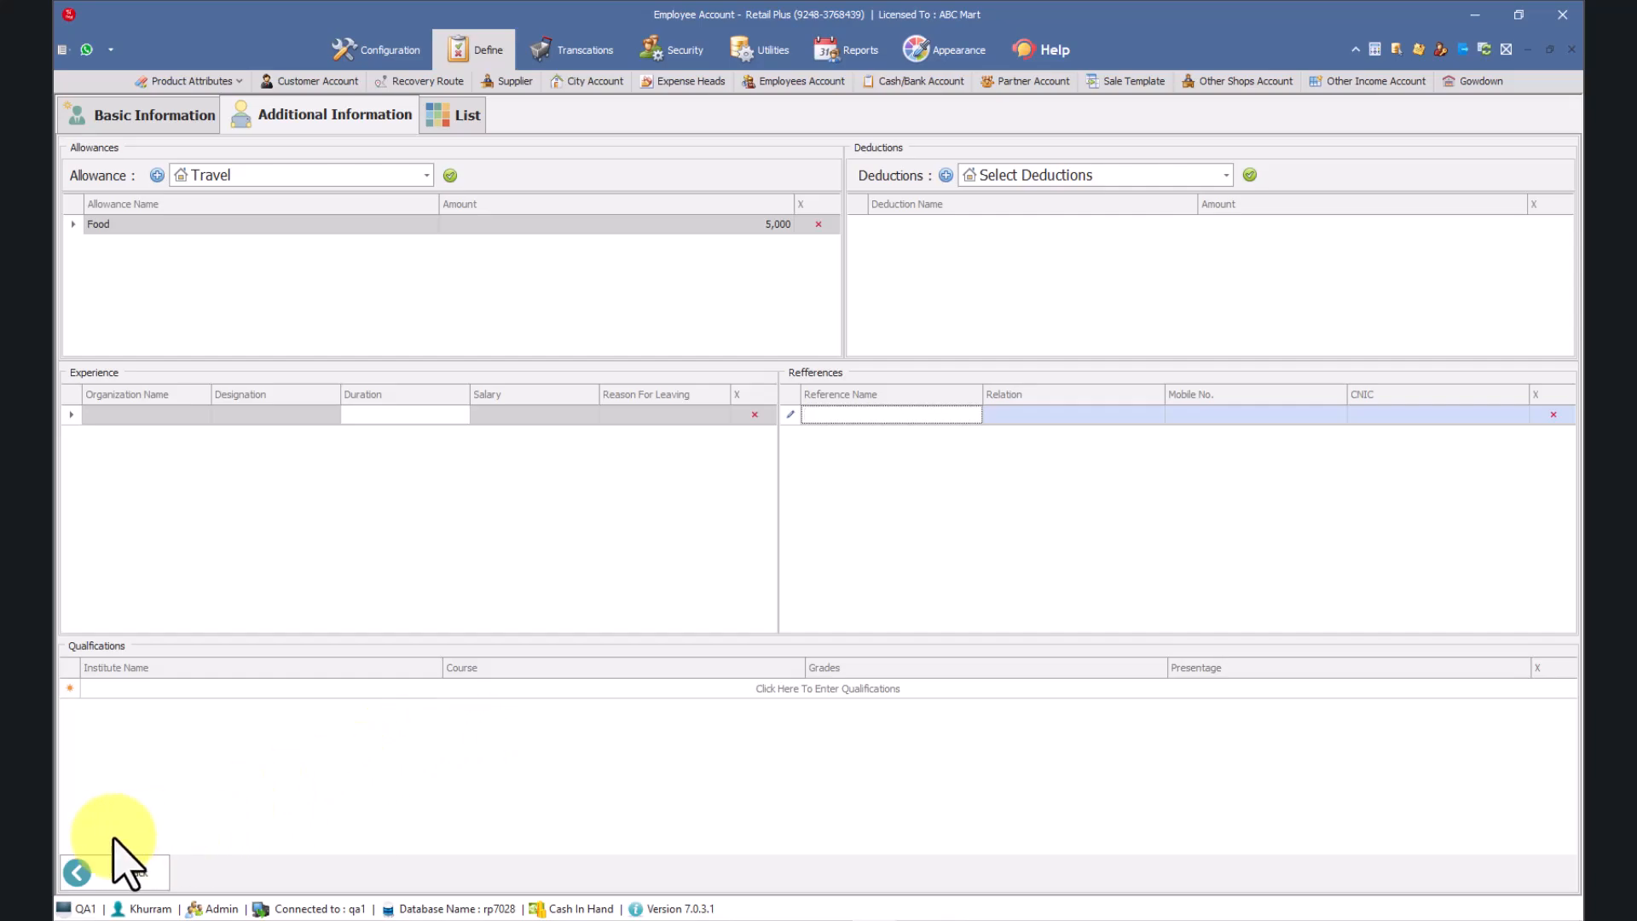
# Step: Return to the employee's basic information, save the new employee record, and dismiss the confirmation
pyautogui.click(98, 874)
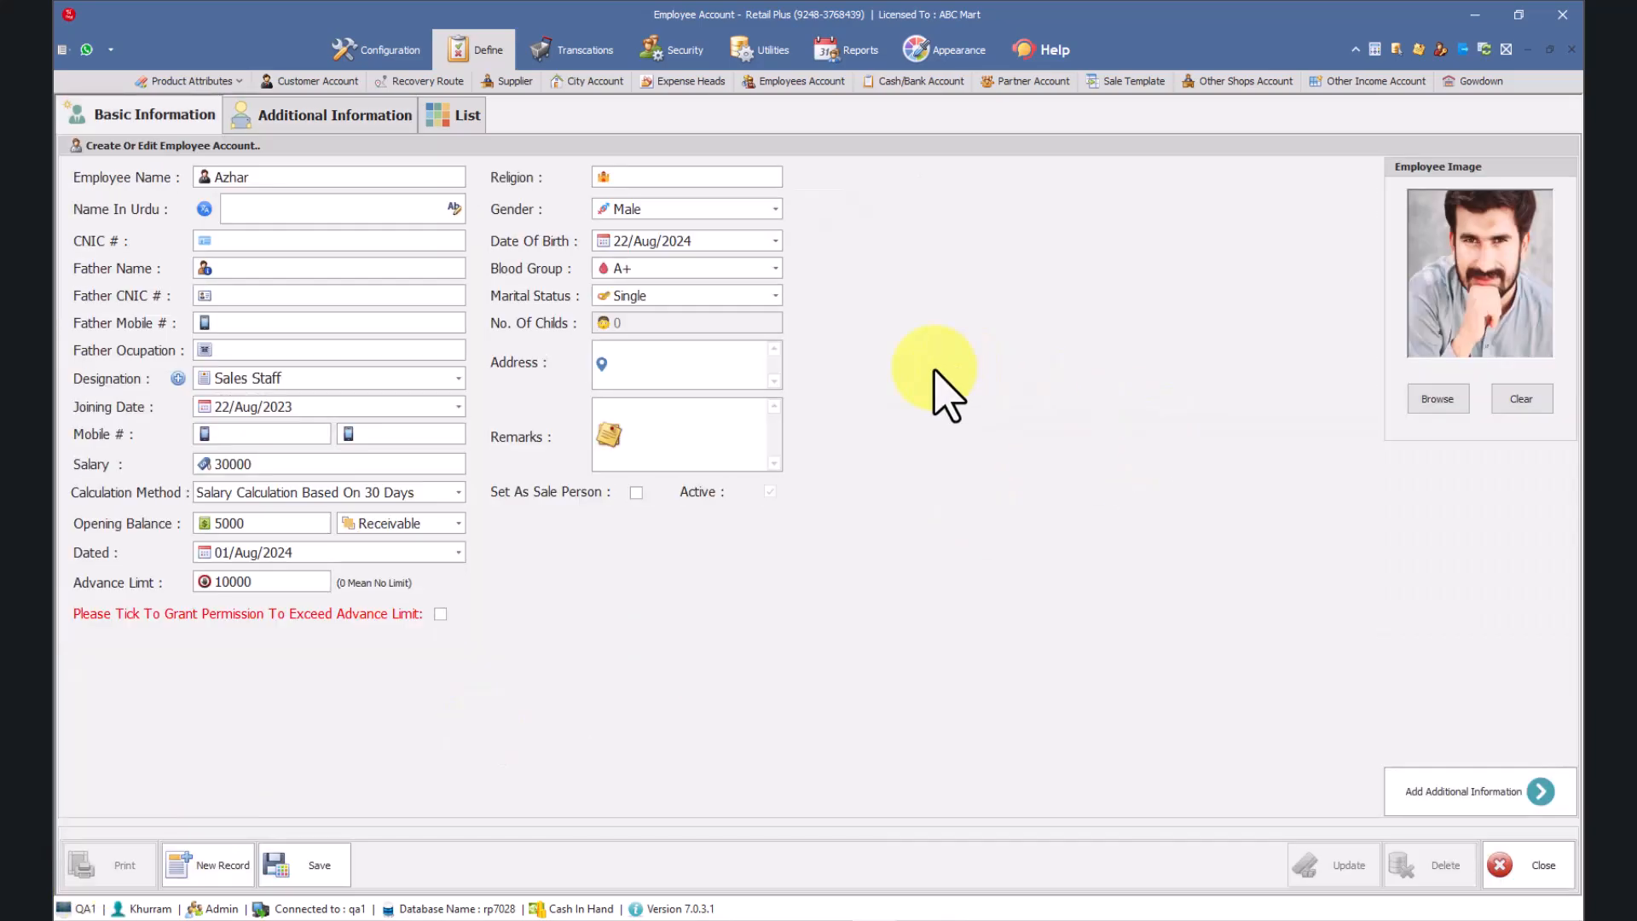
pyautogui.click(294, 868)
pyautogui.click(810, 535)
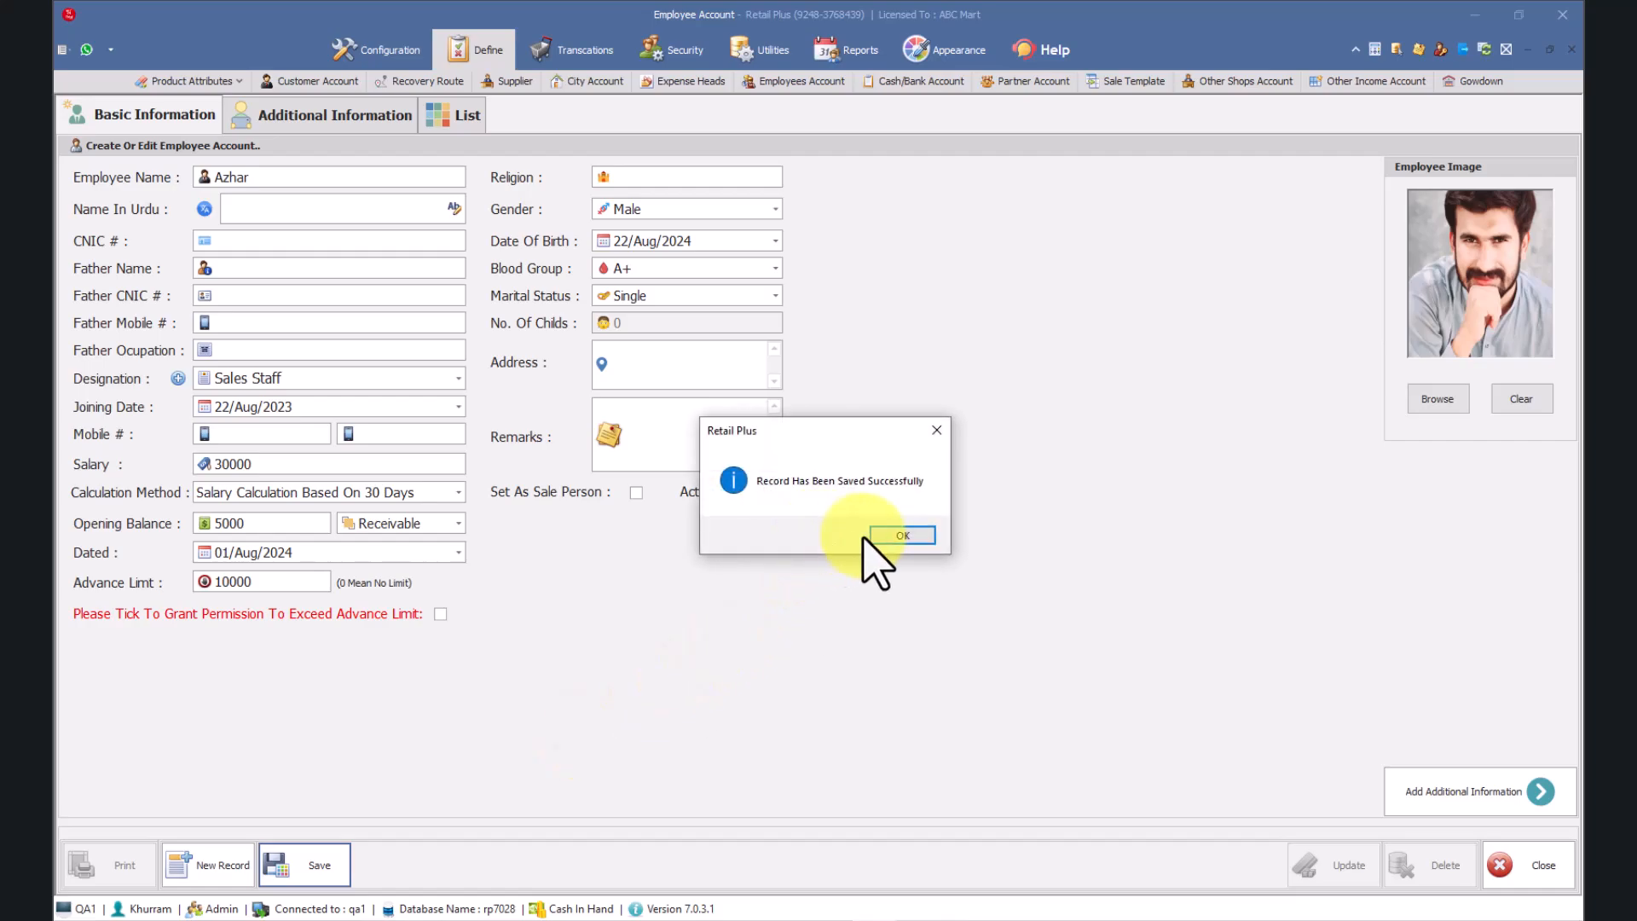
pyautogui.click(903, 536)
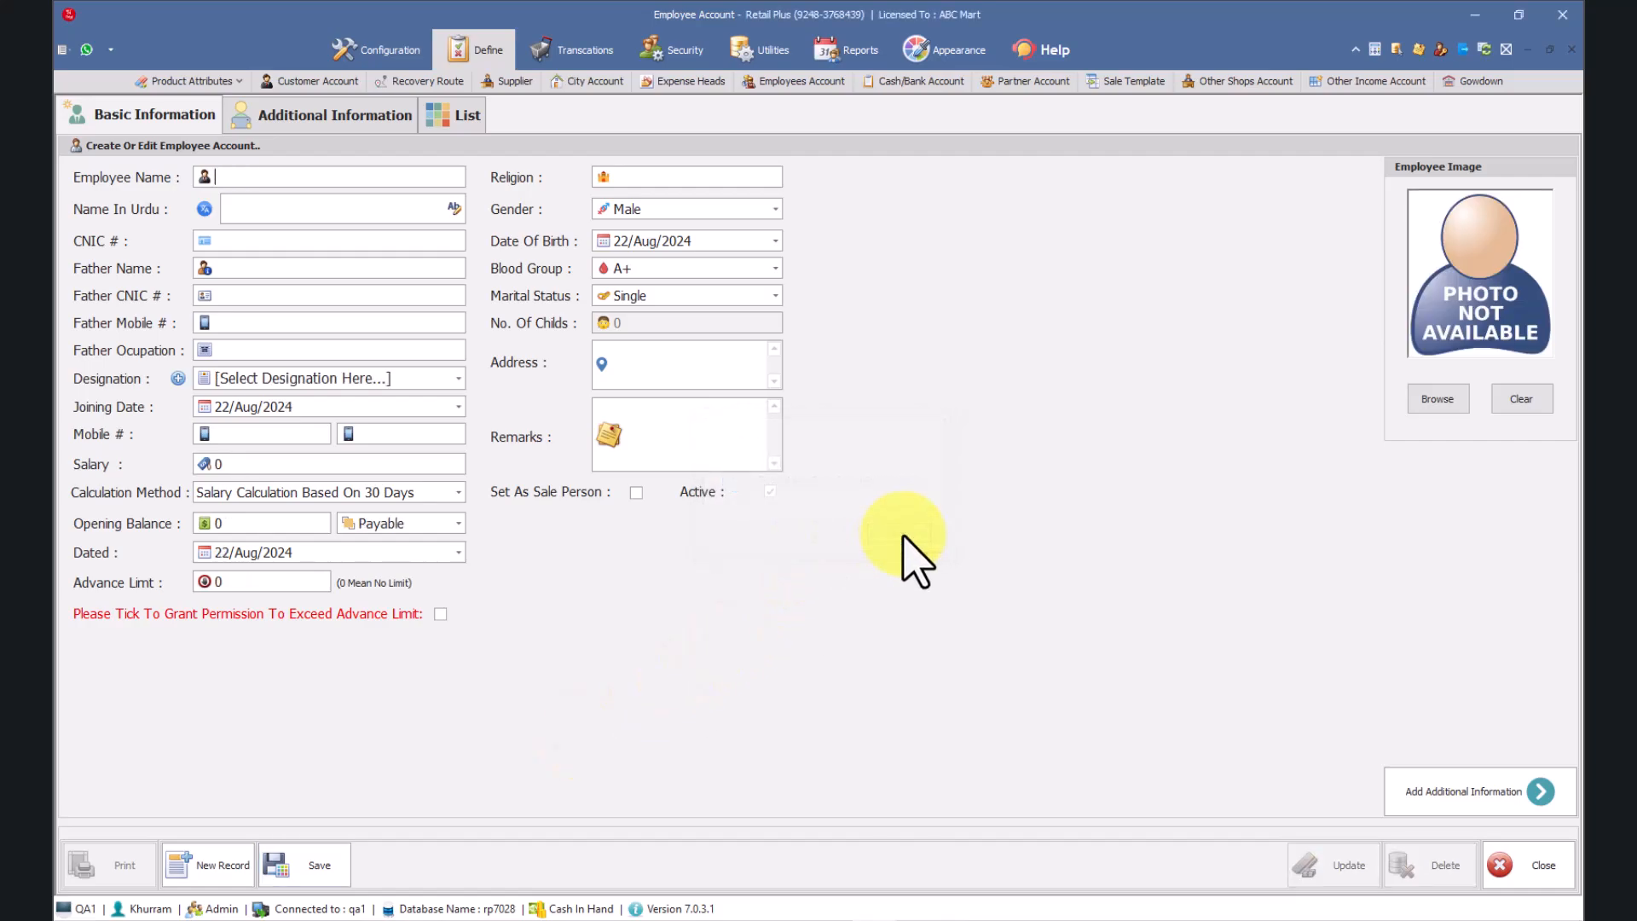